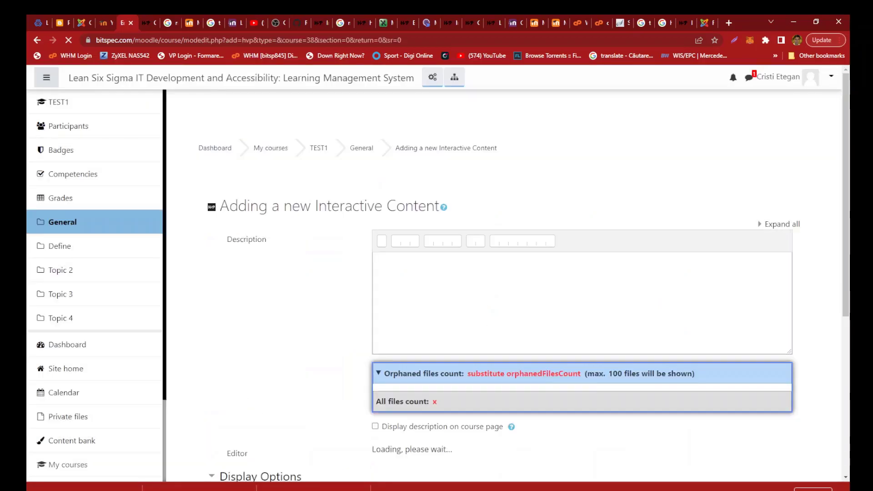
Examine the new Interactive Content form down to the H5P content type list in its editor section
{"action": "left_click", "coordinate": [595, 283]}
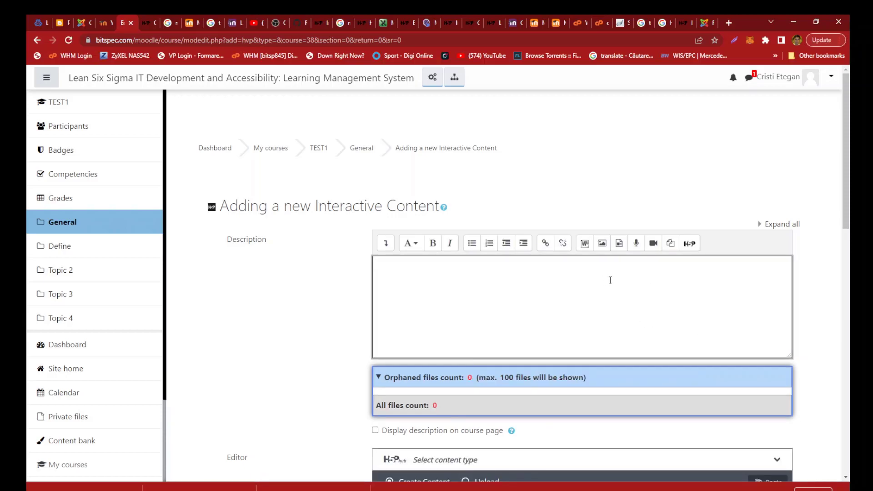
{"action": "scroll", "coordinate": [610, 280], "scroll_direction": "down", "scroll_amount": 1}
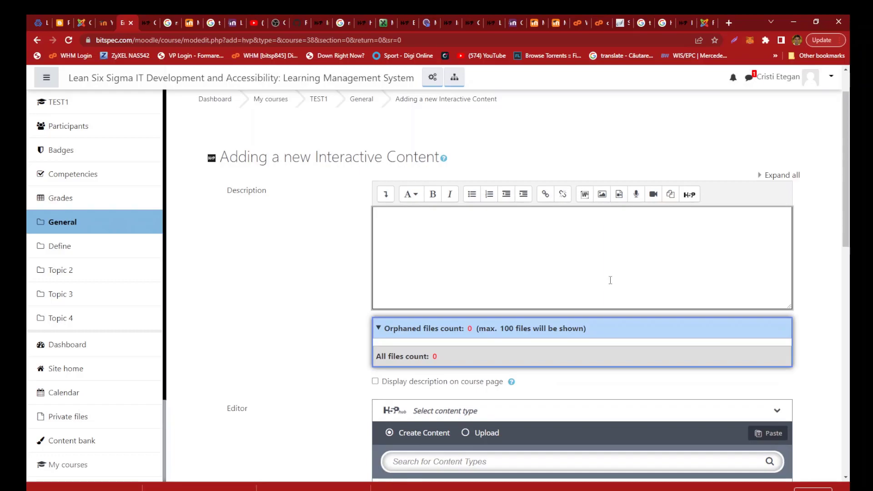
{"action": "scroll", "coordinate": [610, 280], "scroll_direction": "down", "scroll_amount": 3}
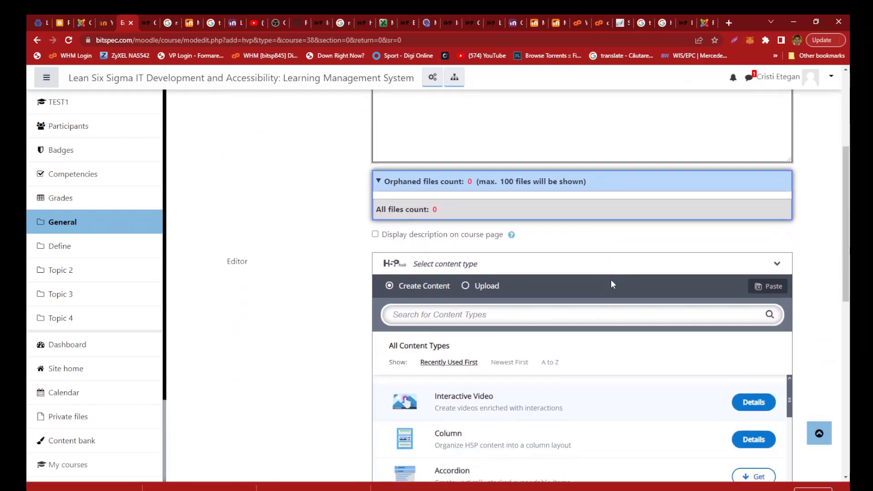
{"action": "scroll", "coordinate": [610, 283], "scroll_direction": "down", "scroll_amount": 3}
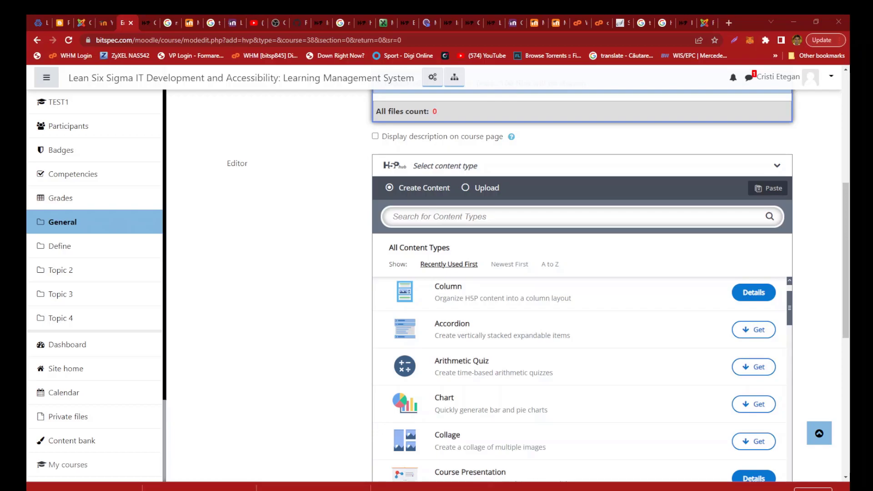
Look at the Lumi Desktop download page in the other browser window and return to the Moodle form
{"action": "key", "text": "alt+Tab"}
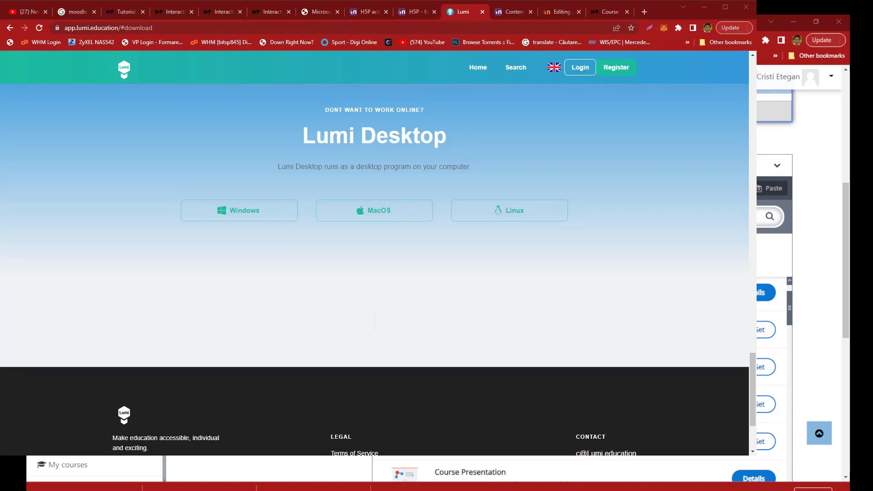
{"action": "left_click_drag", "start_coordinate": [664, 10], "coordinate": [728, 28]}
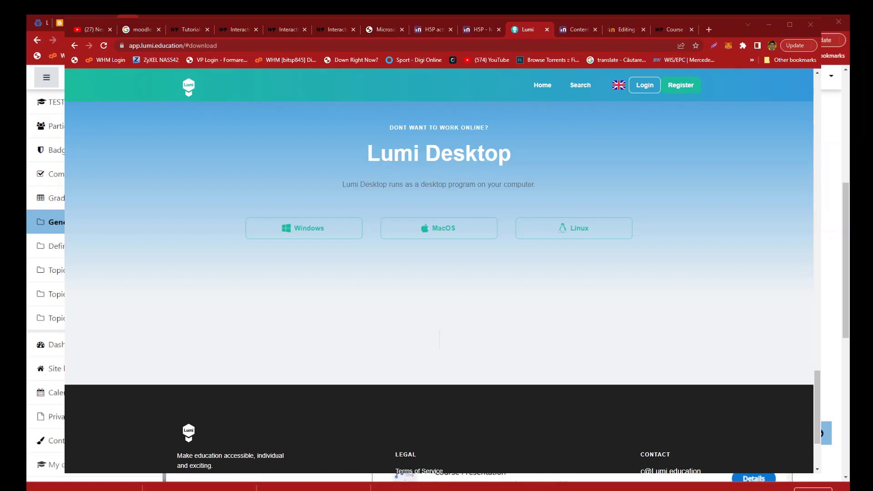
{"action": "key", "text": "alt+Tab"}
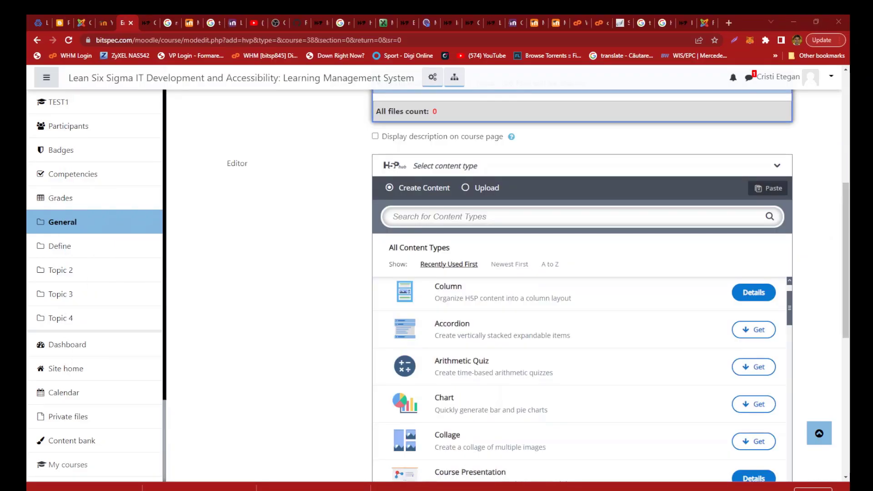
Browse the H5P content types and choose Interactive Video for the new activity
{"action": "scroll", "coordinate": [582, 295], "scroll_direction": "down", "scroll_amount": 1}
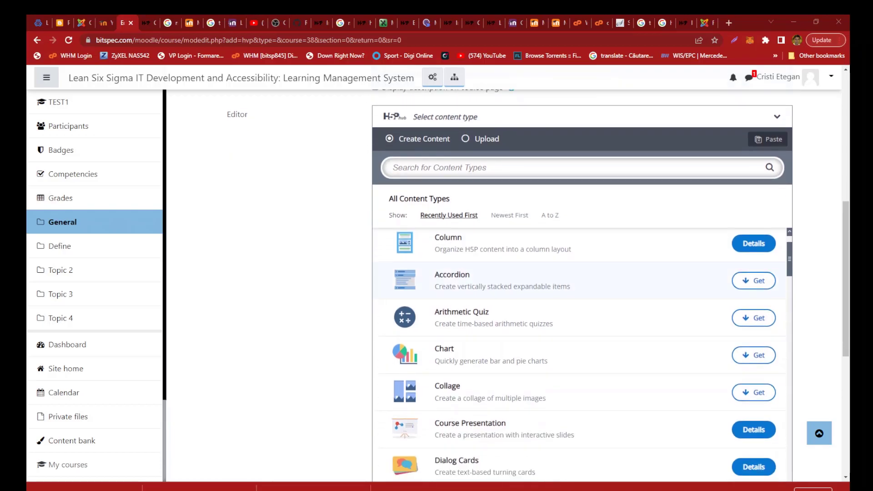
{"action": "scroll", "coordinate": [582, 328], "scroll_direction": "down", "scroll_amount": 2}
{"action": "scroll", "coordinate": [582, 355], "scroll_direction": "down", "scroll_amount": 3}
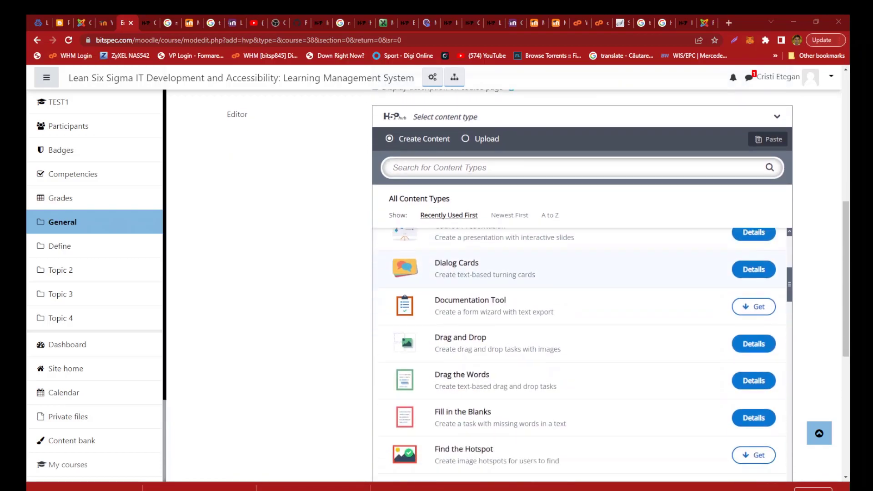
{"action": "scroll", "coordinate": [583, 355], "scroll_direction": "down", "scroll_amount": 5}
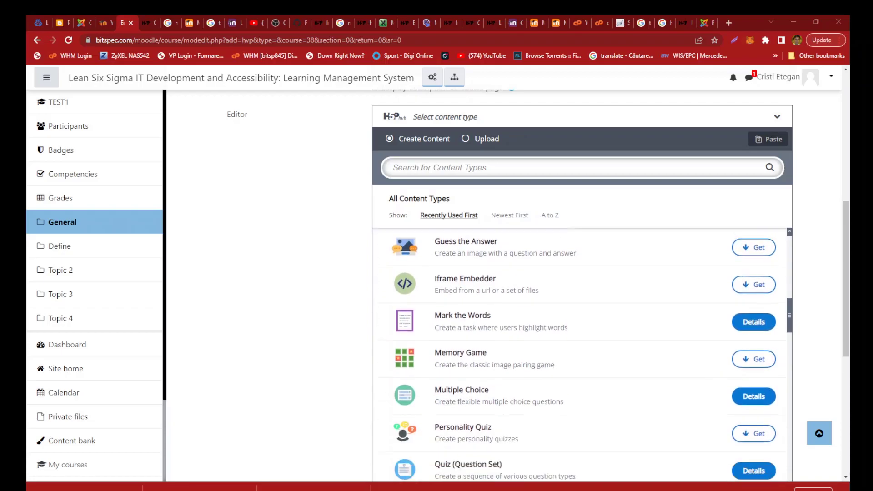
{"action": "scroll", "coordinate": [582, 355], "scroll_direction": "down", "scroll_amount": 5}
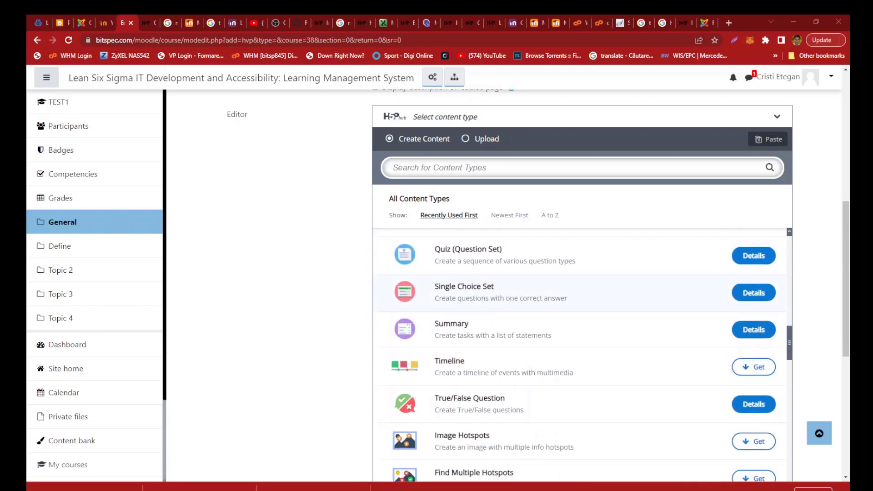
{"action": "scroll", "coordinate": [582, 355], "scroll_direction": "down", "scroll_amount": 4}
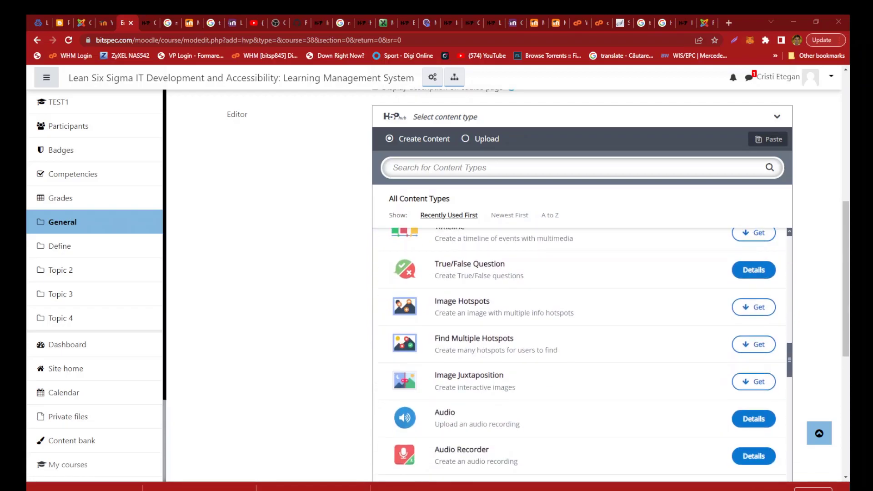
{"action": "scroll", "coordinate": [582, 355], "scroll_direction": "down", "scroll_amount": 6}
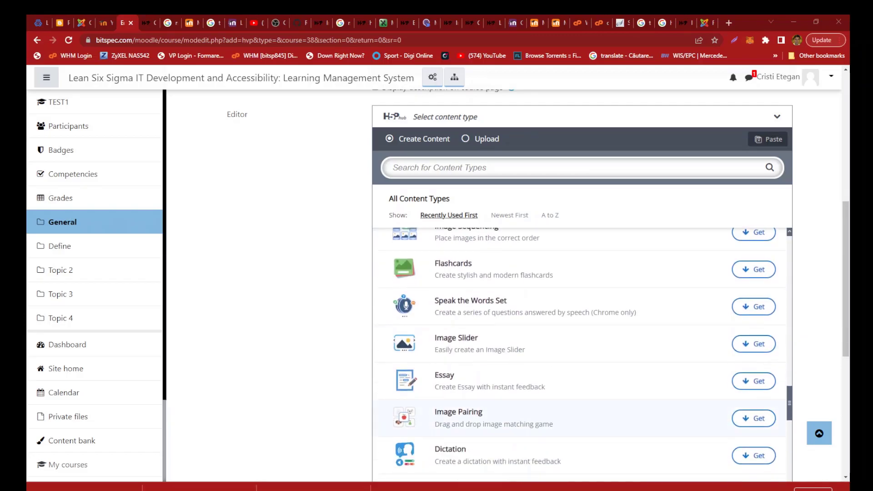
{"action": "scroll", "coordinate": [582, 355], "scroll_direction": "down", "scroll_amount": 7}
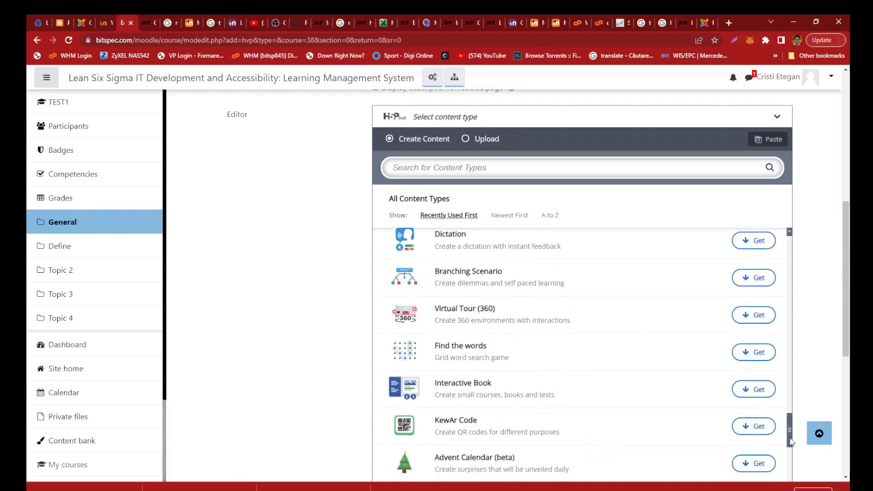
{"action": "left_click_drag", "start_coordinate": [790, 452], "coordinate": [778, 260]}
{"action": "left_click", "coordinate": [476, 253]}
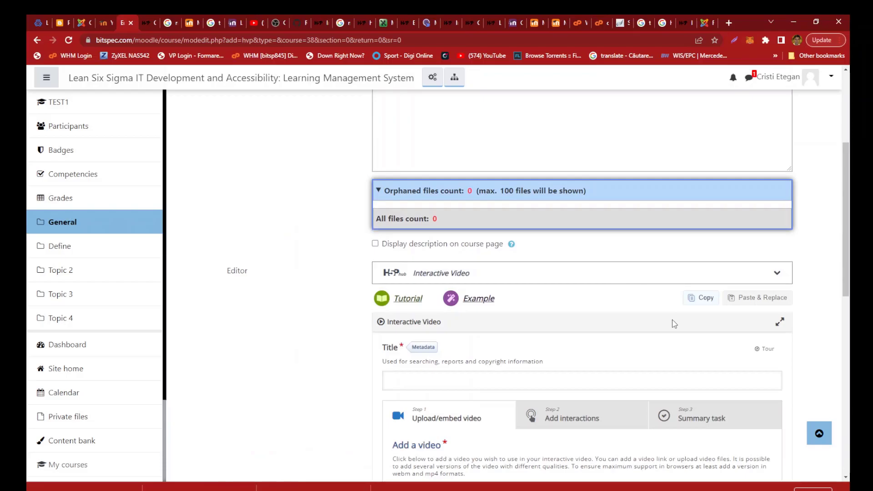
{"action": "scroll", "coordinate": [466, 269], "scroll_direction": "down", "scroll_amount": 4}
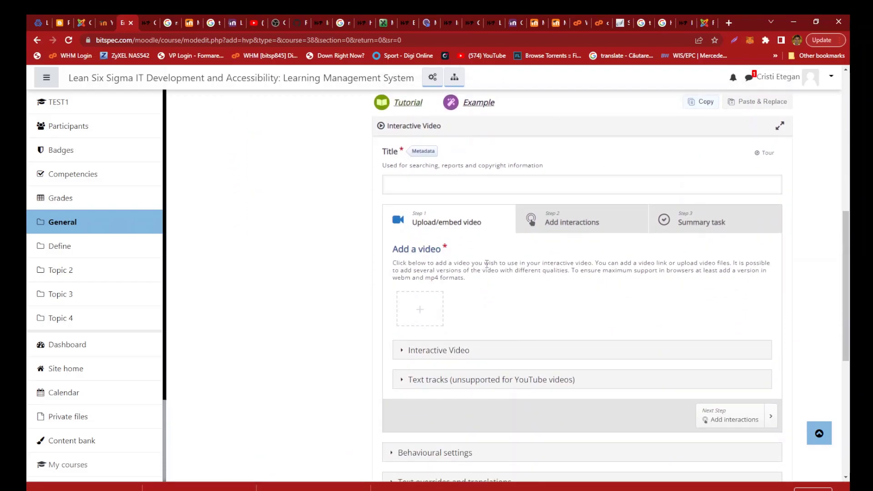
{"action": "left_click", "coordinate": [419, 311]}
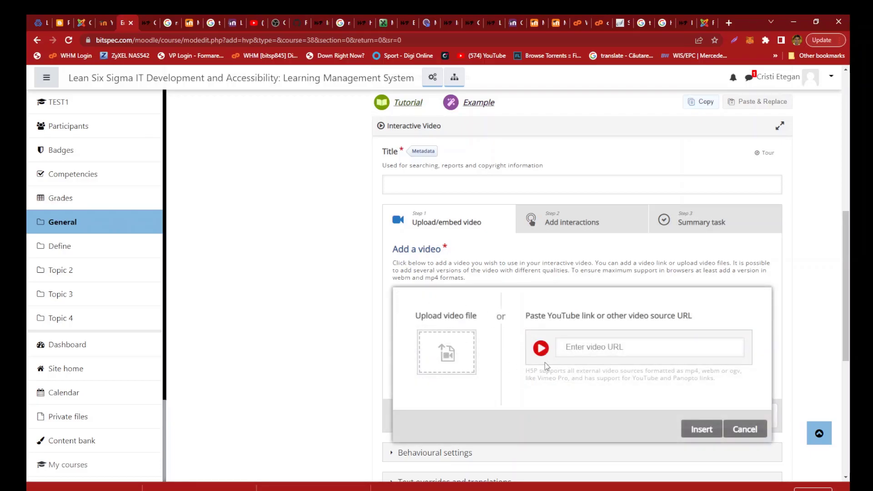
{"action": "left_click", "coordinate": [101, 22]}
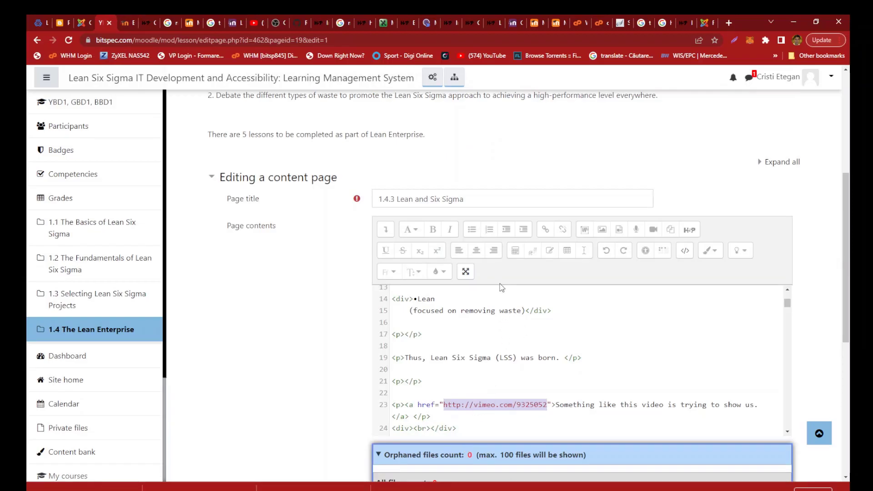
{"action": "left_click", "coordinate": [129, 23]}
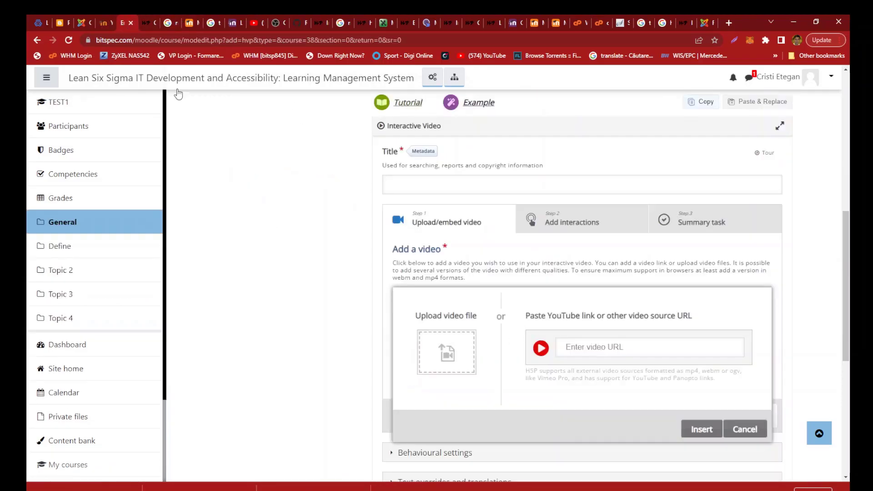
{"action": "left_click", "coordinate": [581, 349]}
{"action": "type", "text": "http://vimeo.com/8325052"}
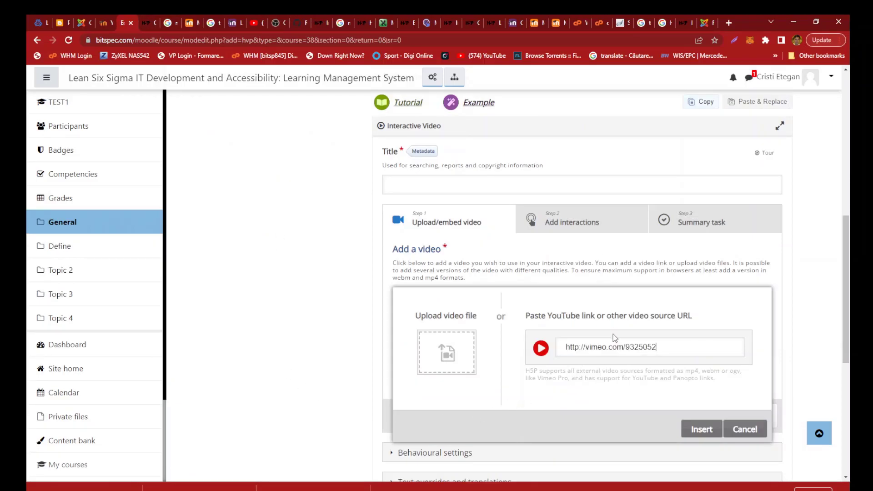
{"action": "left_click", "coordinate": [711, 432]}
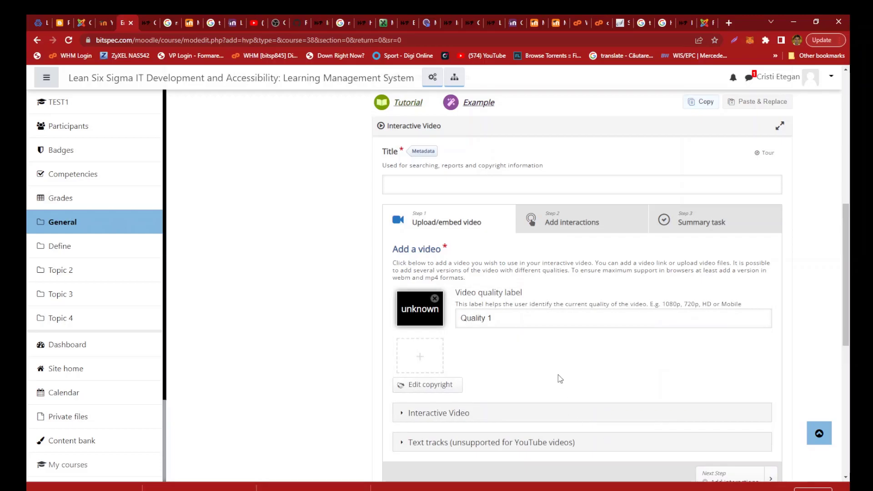
Proceed to the Add interactions step for the inserted video
{"action": "scroll", "coordinate": [560, 379], "scroll_direction": "down", "scroll_amount": 3}
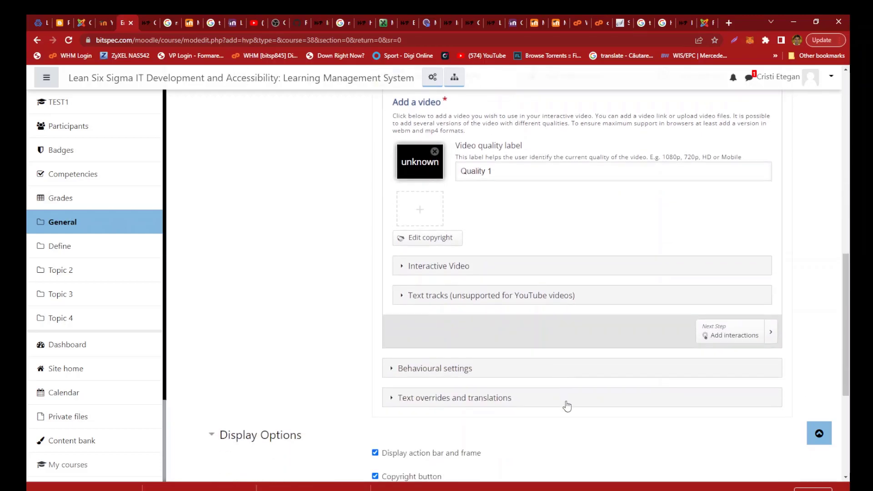
{"action": "scroll", "coordinate": [567, 406], "scroll_direction": "down", "scroll_amount": 2}
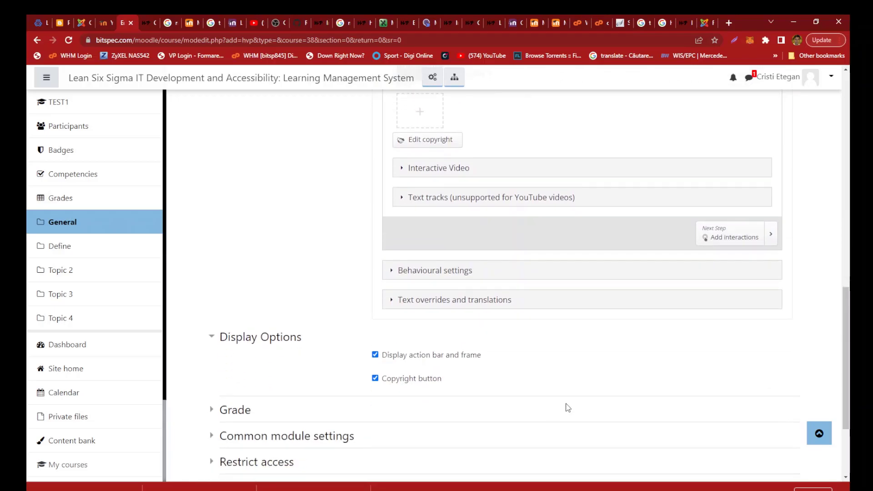
{"action": "scroll", "coordinate": [568, 405], "scroll_direction": "up", "scroll_amount": 5}
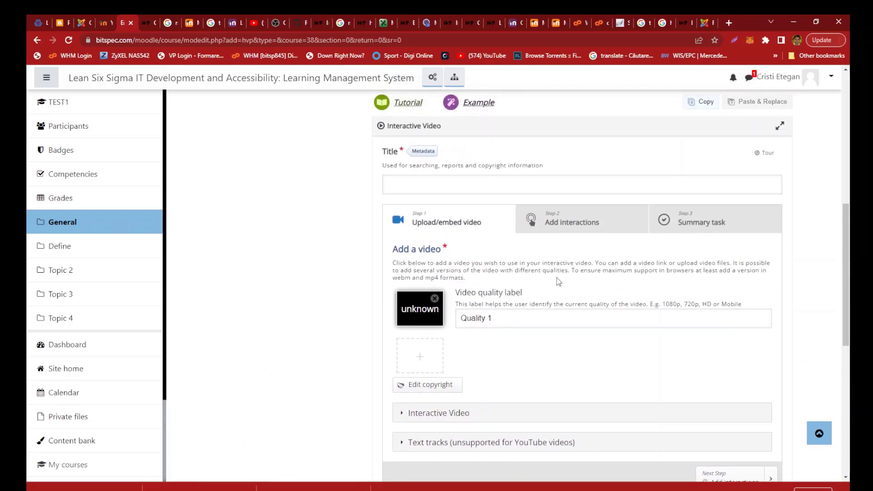
{"action": "left_click", "coordinate": [564, 222]}
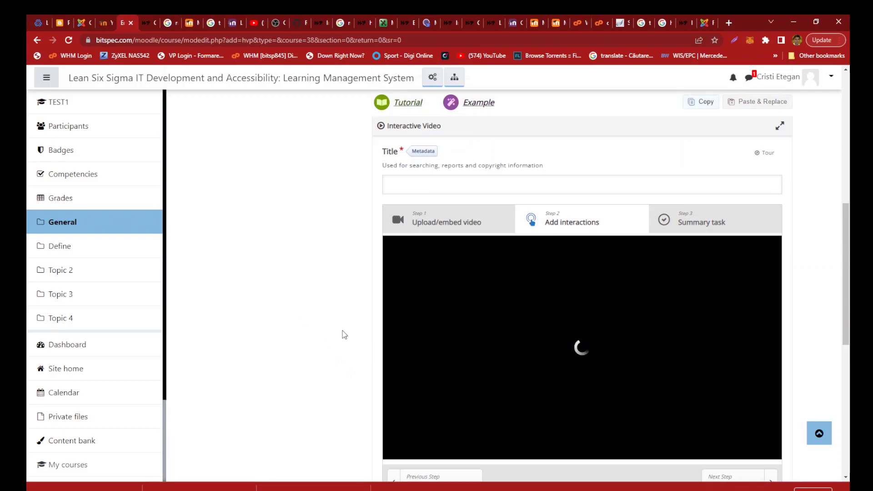
{"action": "scroll", "coordinate": [343, 326], "scroll_direction": "down", "scroll_amount": 2}
{"action": "scroll", "coordinate": [344, 326], "scroll_direction": "down", "scroll_amount": 2}
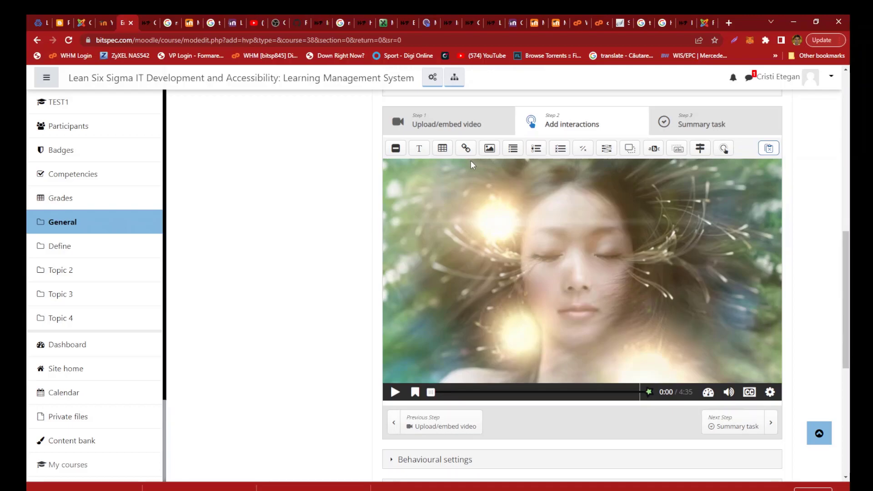
Play the video, advance it to about 0:55 and add a bookmark named "Sun" at that point
{"action": "left_click", "coordinate": [394, 392]}
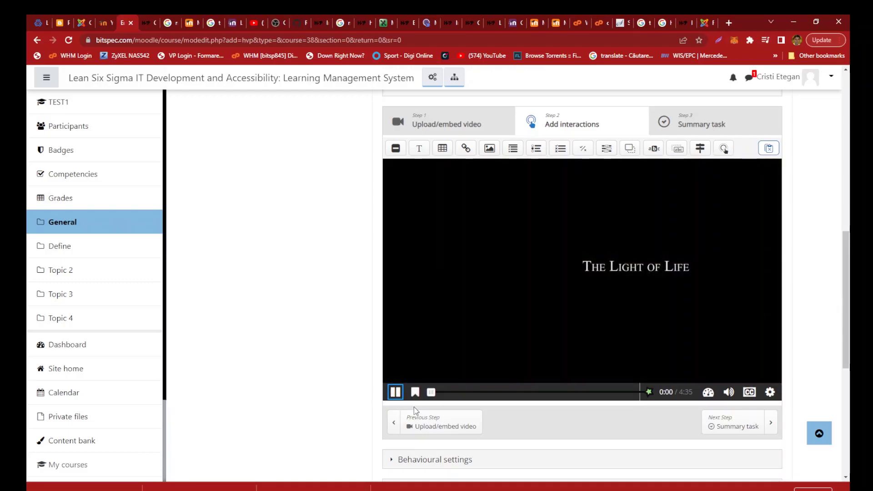
{"action": "left_click_drag", "start_coordinate": [436, 396], "coordinate": [471, 393]}
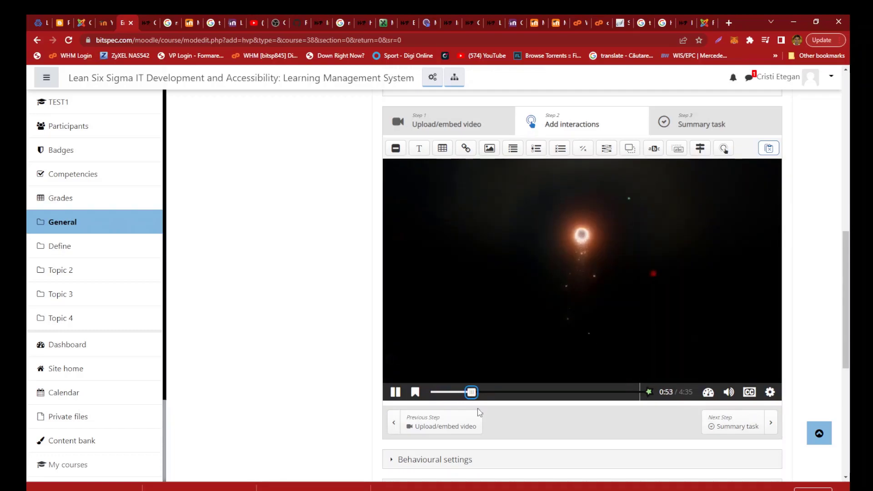
{"action": "left_click", "coordinate": [416, 392]}
{"action": "left_click", "coordinate": [432, 374]}
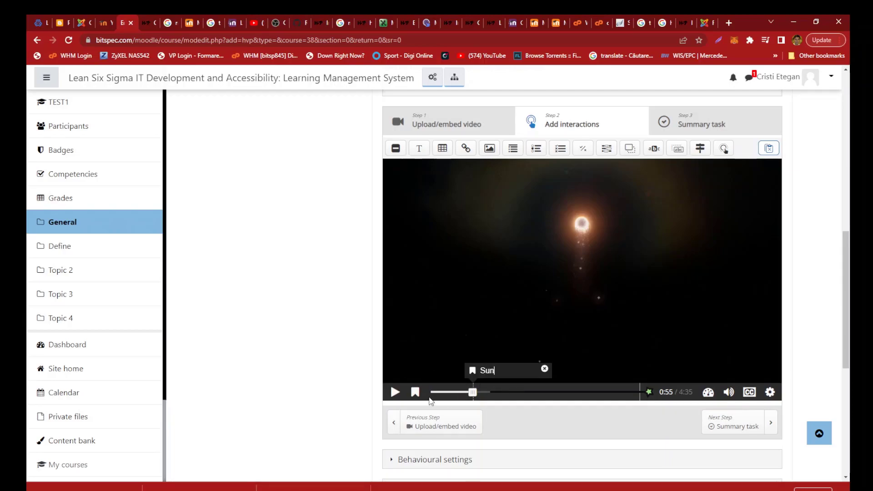
{"action": "left_click", "coordinate": [395, 394]}
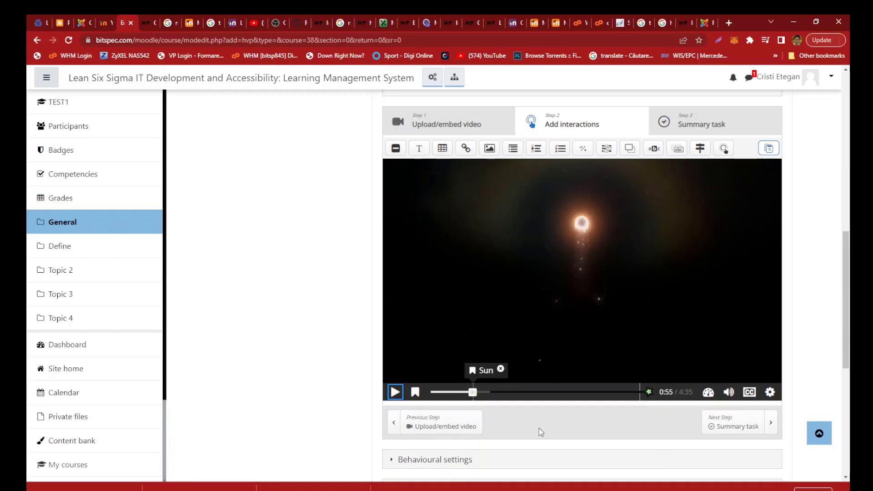
Advance the video to about 1:40 and place a Single Choice Set interaction near the top centre of the picture
{"action": "left_click", "coordinate": [396, 392]}
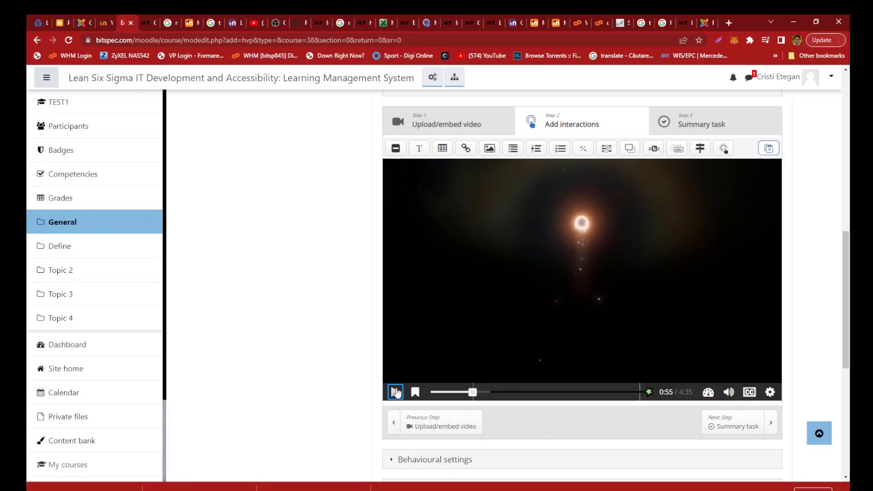
{"action": "left_click_drag", "start_coordinate": [474, 392], "coordinate": [502, 397]}
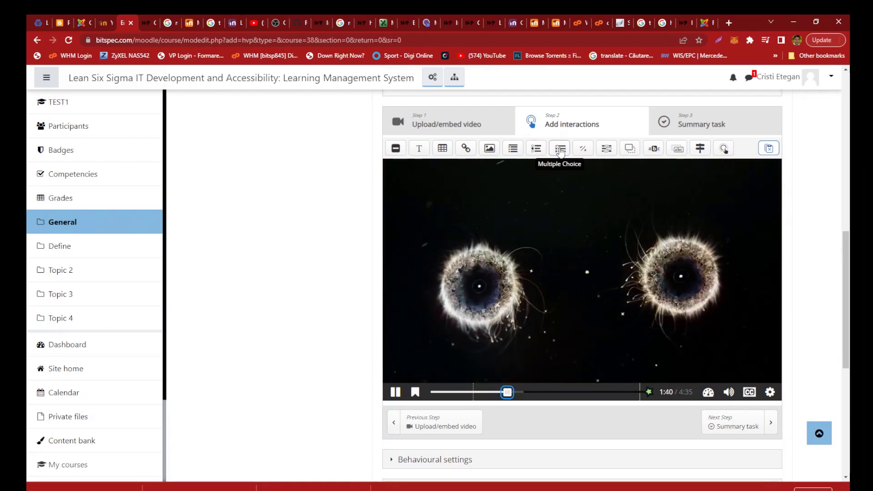
{"action": "left_click_drag", "start_coordinate": [562, 166], "coordinate": [590, 181]}
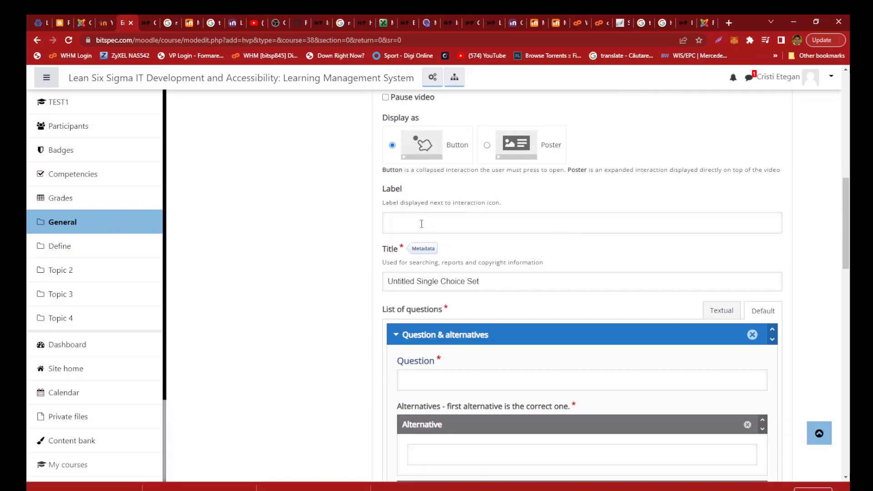
Enter the interaction label "Test in video" and set the Single Choice Set to display as a poster
{"action": "left_click", "coordinate": [422, 226]}
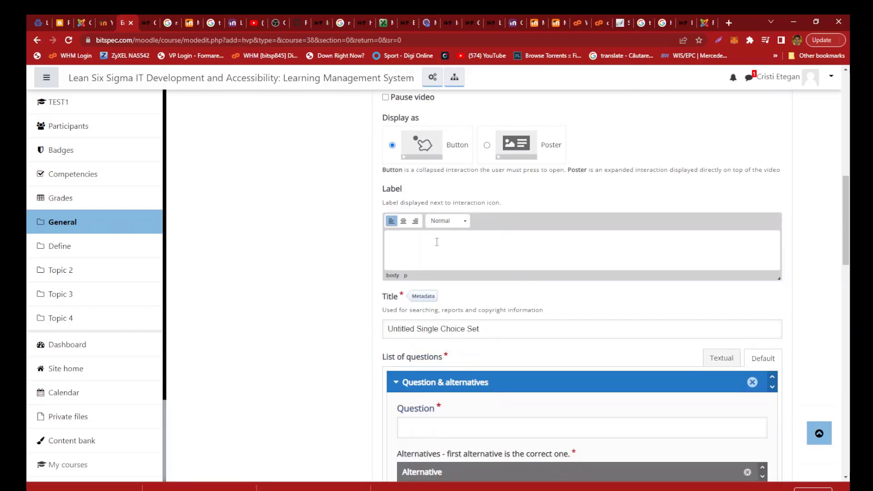
{"action": "type", "text": "Test in video"}
{"action": "left_click", "coordinate": [507, 148]}
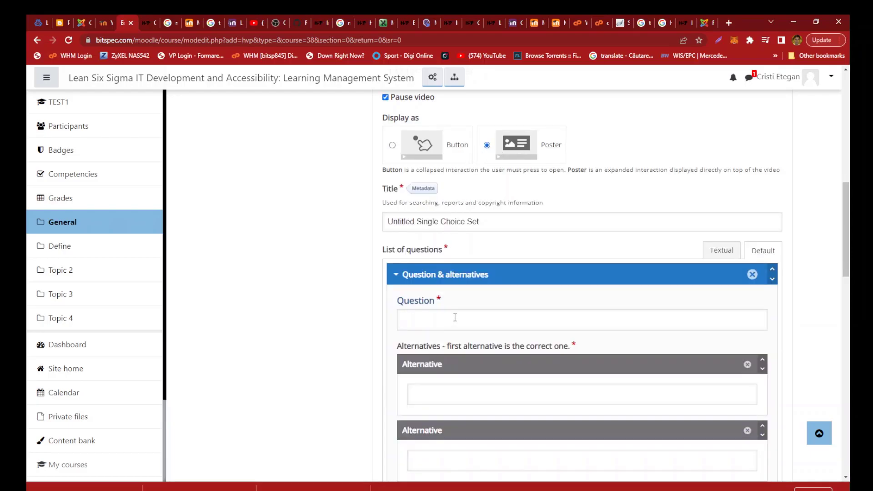
Title the Single Choice Set "Test in video" and enter "Question in video" as the first question's text
{"action": "left_click_drag", "start_coordinate": [480, 222], "coordinate": [342, 227]}
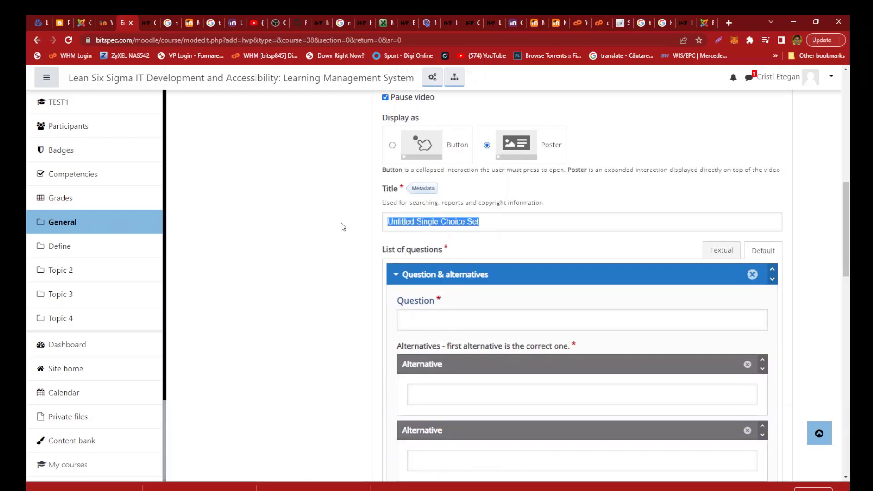
{"action": "type", "text": "Test"}
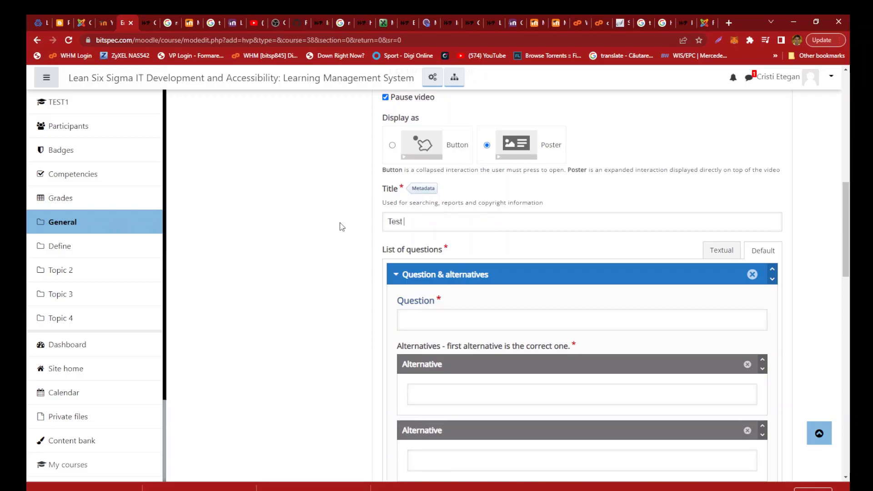
{"action": "type", "text": " in video"}
{"action": "left_click", "coordinate": [462, 321]}
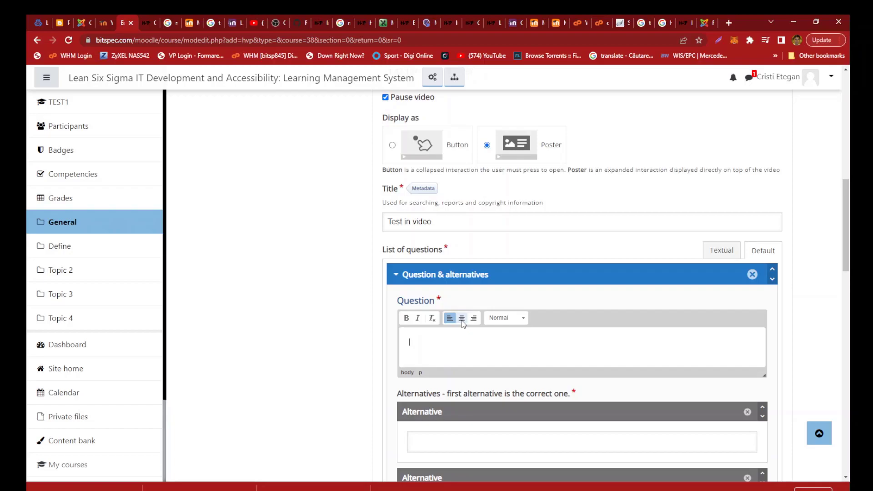
{"action": "type", "text": "Question in video"}
Enter "One" as the first, correct alternative of the question and "Two" as the second alternative
{"action": "scroll", "coordinate": [462, 324], "scroll_direction": "down", "scroll_amount": 1}
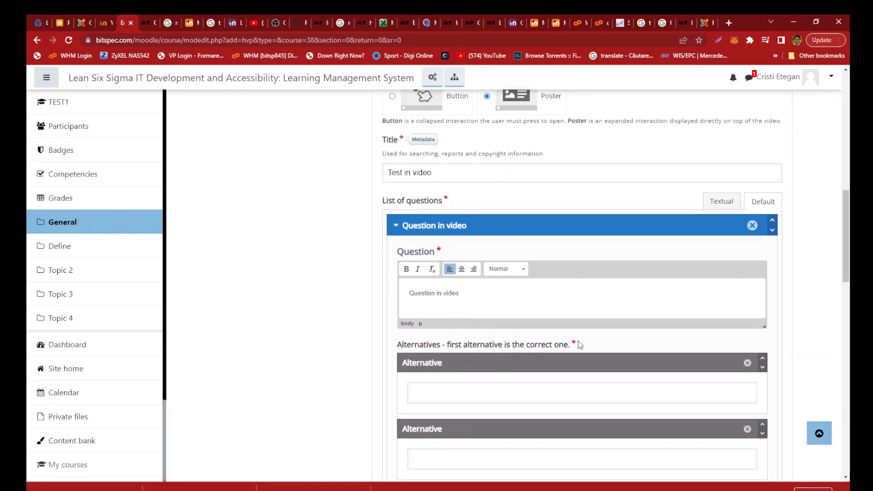
{"action": "left_click_drag", "start_coordinate": [576, 345], "coordinate": [450, 348]}
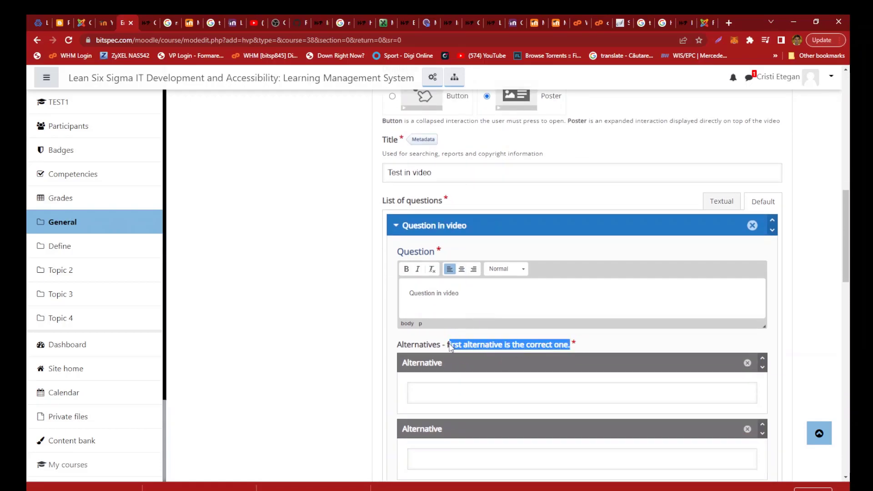
{"action": "left_click", "coordinate": [464, 395]}
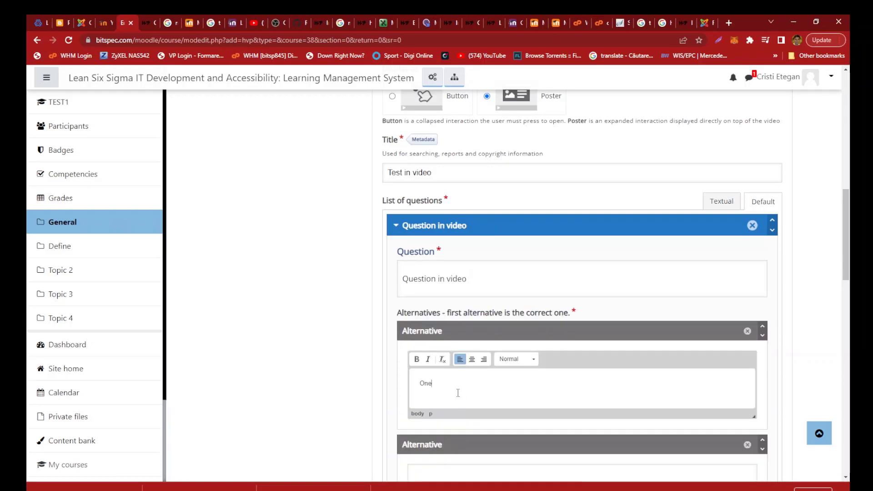
{"action": "scroll", "coordinate": [518, 408], "scroll_direction": "down", "scroll_amount": 2}
{"action": "left_click", "coordinate": [484, 372]}
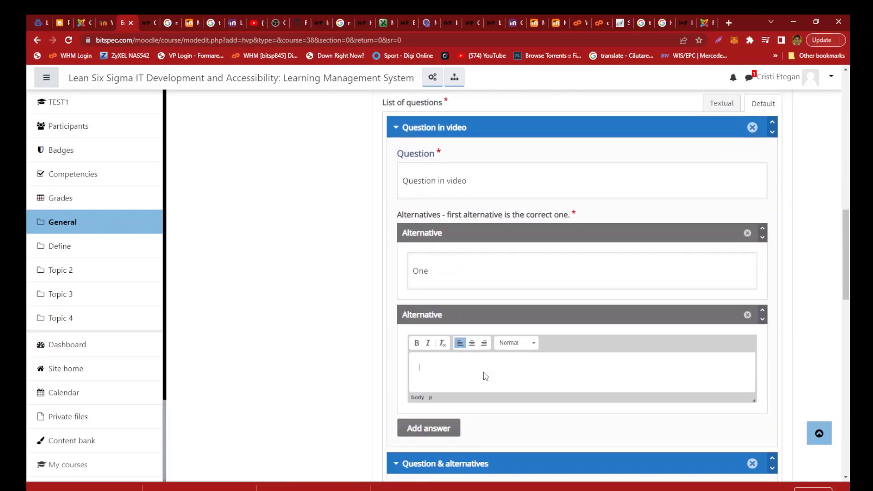
{"action": "type", "text": "two"}
{"action": "scroll", "coordinate": [517, 357], "scroll_direction": "down", "scroll_amount": 2}
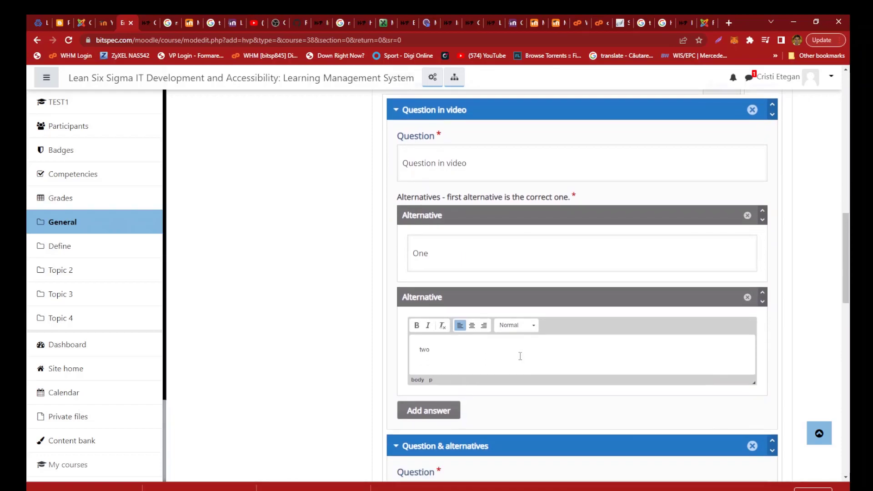
{"action": "left_click_drag", "start_coordinate": [418, 270], "coordinate": [421, 270]}
{"action": "type", "text": "T"}
Add a third alternative, "Three", to the first question
{"action": "left_click", "coordinate": [455, 412]}
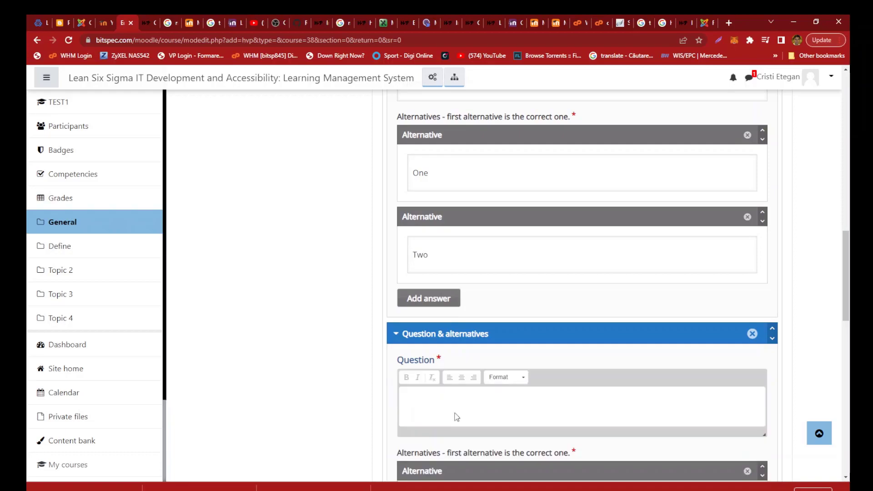
{"action": "left_click", "coordinate": [432, 298]}
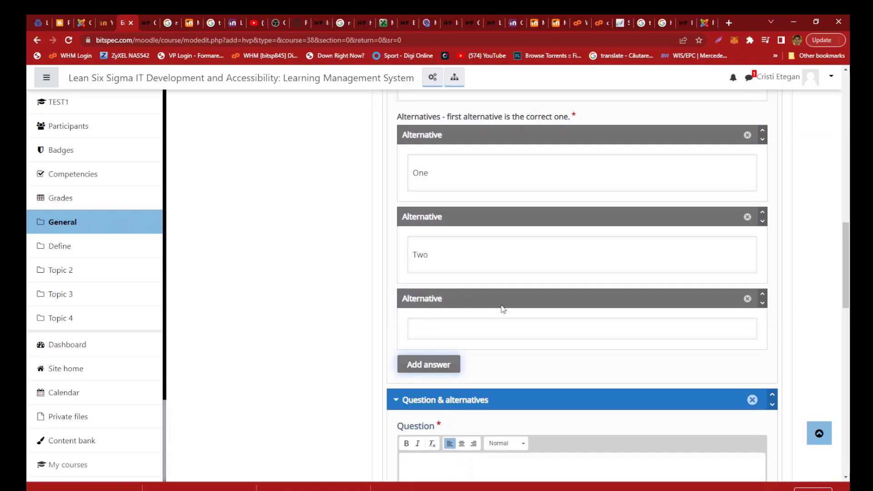
{"action": "left_click", "coordinate": [462, 342]}
{"action": "type", "text": "Three"}
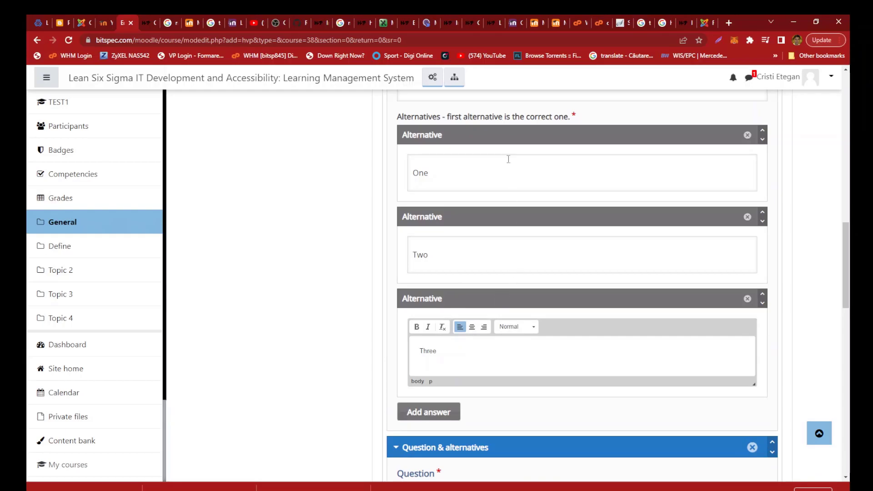
Check the question and the remaining settings of the Single Choice Set, and finish the interaction to return to the video
{"action": "scroll", "coordinate": [509, 168], "scroll_direction": "up", "scroll_amount": 4}
{"action": "left_click", "coordinate": [496, 235]}
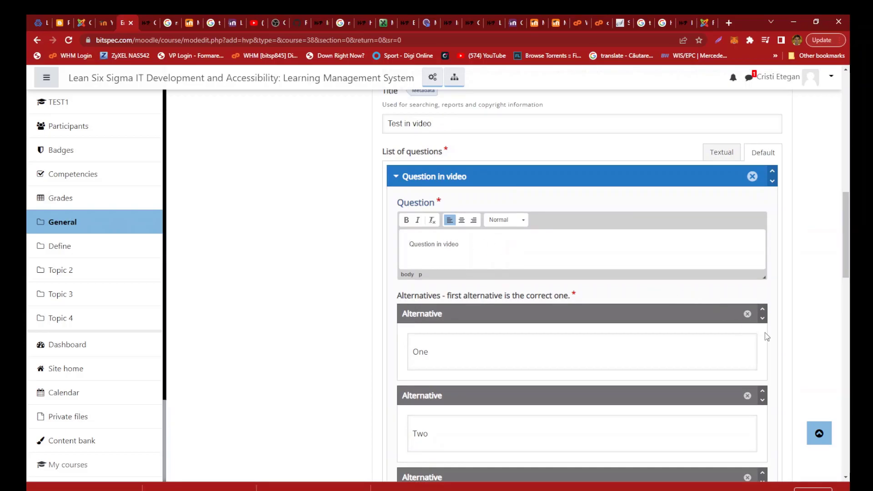
{"action": "scroll", "coordinate": [639, 327], "scroll_direction": "down", "scroll_amount": 6}
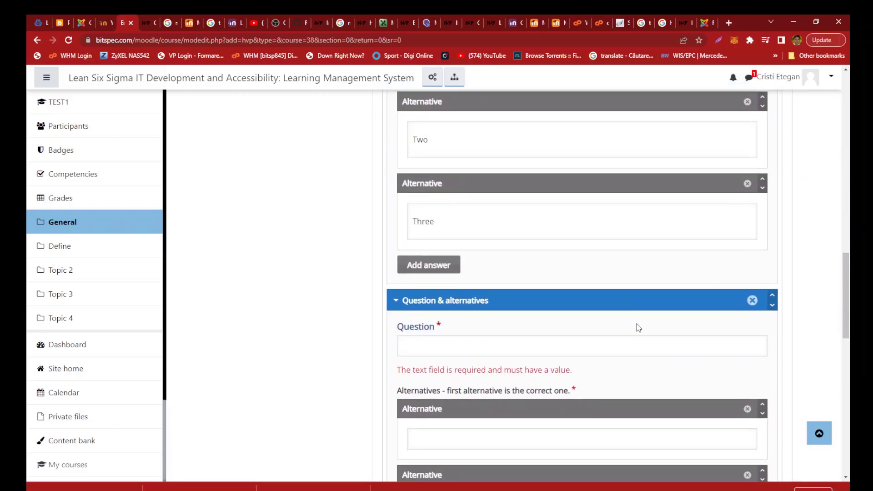
{"action": "scroll", "coordinate": [638, 328], "scroll_direction": "down", "scroll_amount": 7}
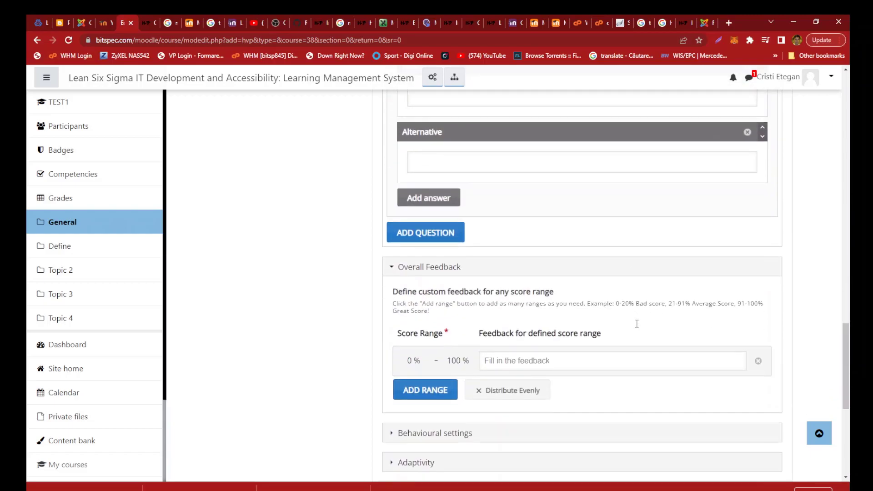
{"action": "scroll", "coordinate": [637, 323], "scroll_direction": "down", "scroll_amount": 2}
{"action": "scroll", "coordinate": [560, 369], "scroll_direction": "down", "scroll_amount": 1}
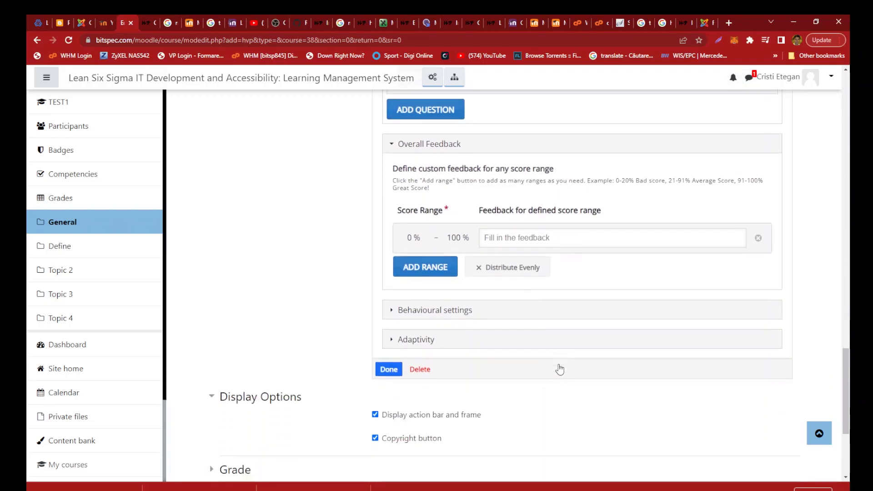
{"action": "scroll", "coordinate": [559, 369], "scroll_direction": "down", "scroll_amount": 2}
{"action": "left_click", "coordinate": [389, 297]}
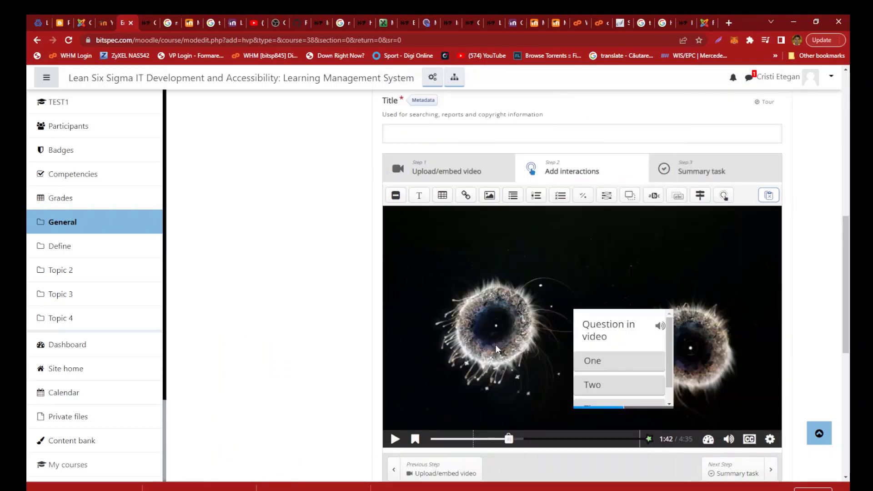
Move the question poster to about 40, 60 in the upper-left part of the picture and lengthen it to fit all three alternatives
{"action": "left_click_drag", "start_coordinate": [577, 311], "coordinate": [407, 234]}
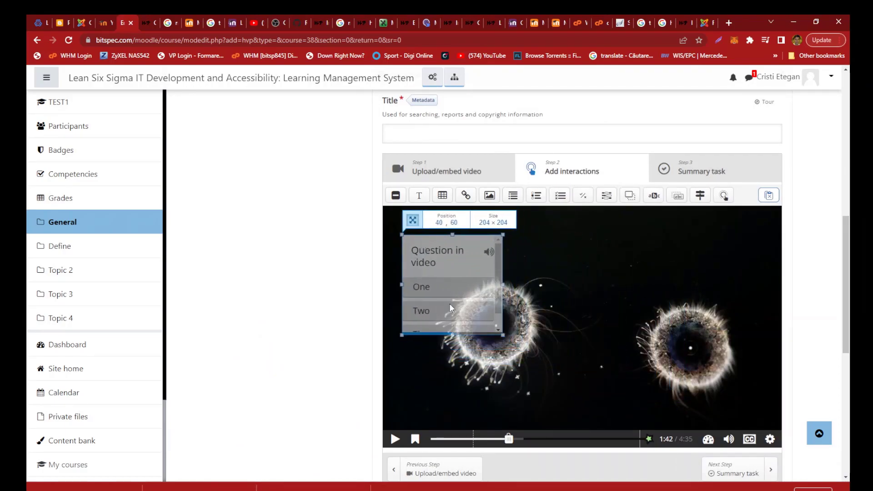
{"action": "mouse_move", "coordinate": [452, 335]}
{"action": "left_mouse_down"}
{"action": "mouse_move", "coordinate": [454, 388]}
{"action": "mouse_move", "coordinate": [454, 351]}
{"action": "left_mouse_up"}
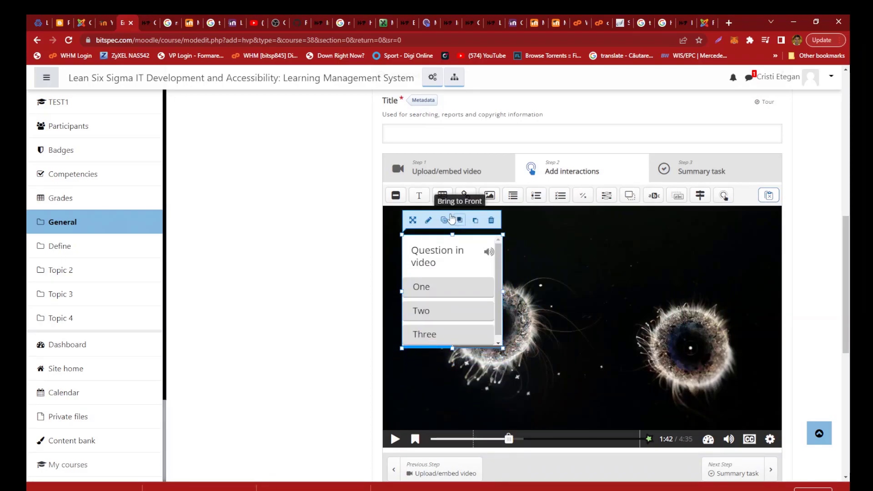
Reopen the Single Choice Set for editing, remove its empty second question and finish the interaction
{"action": "left_click", "coordinate": [428, 221]}
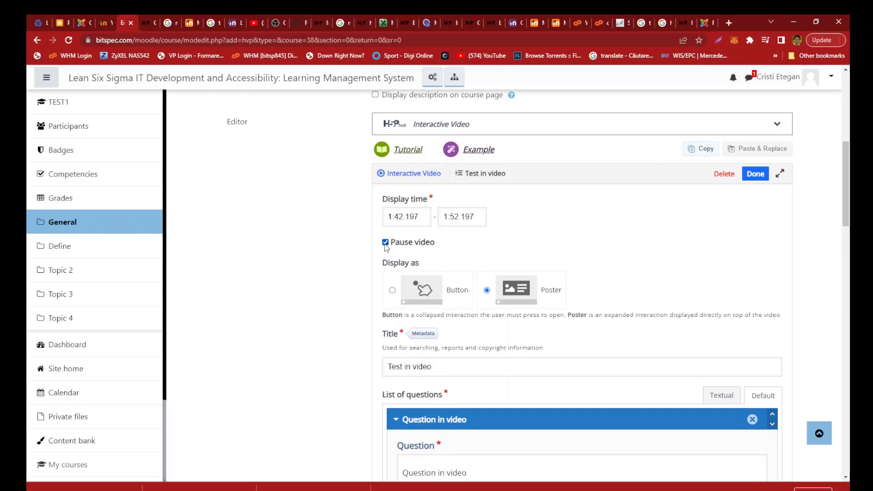
{"action": "scroll", "coordinate": [631, 365], "scroll_direction": "down", "scroll_amount": 1}
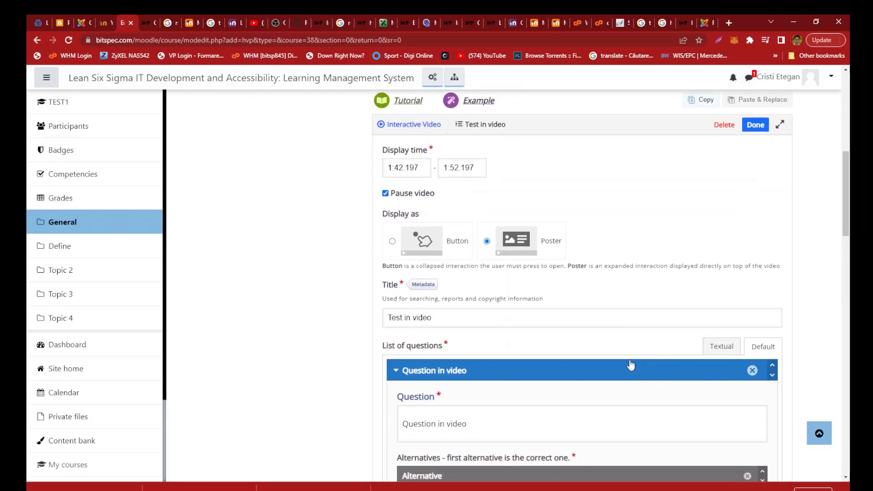
{"action": "scroll", "coordinate": [631, 365], "scroll_direction": "down", "scroll_amount": 13}
{"action": "scroll", "coordinate": [563, 372], "scroll_direction": "down", "scroll_amount": 3}
{"action": "scroll", "coordinate": [566, 371], "scroll_direction": "up", "scroll_amount": 3}
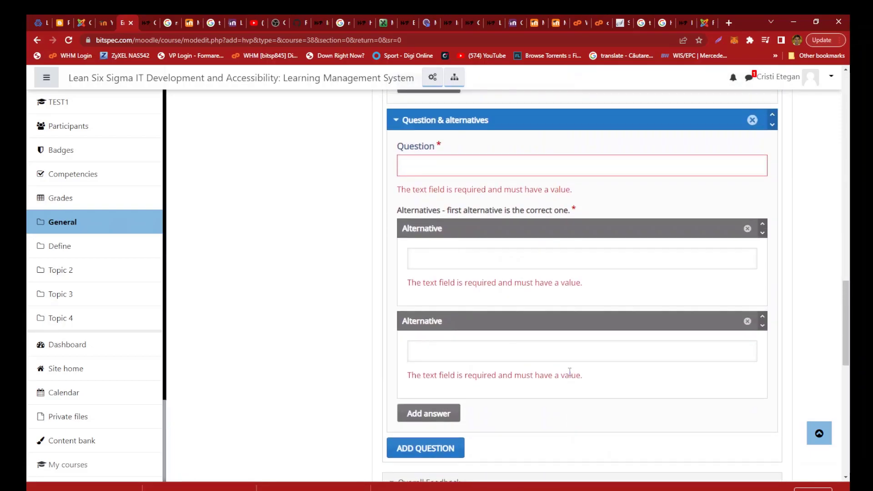
{"action": "scroll", "coordinate": [570, 372], "scroll_direction": "up", "scroll_amount": 1}
{"action": "left_click", "coordinate": [752, 168]}
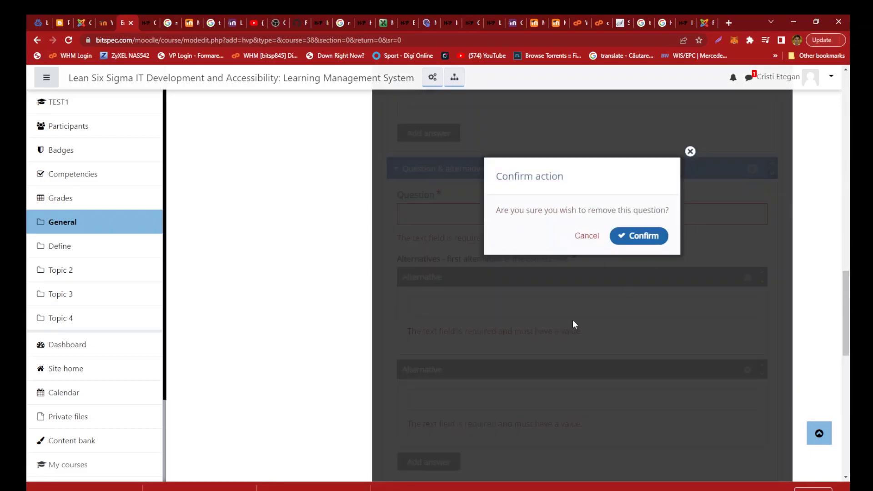
{"action": "left_click", "coordinate": [633, 251]}
{"action": "scroll", "coordinate": [471, 428], "scroll_direction": "down", "scroll_amount": 3}
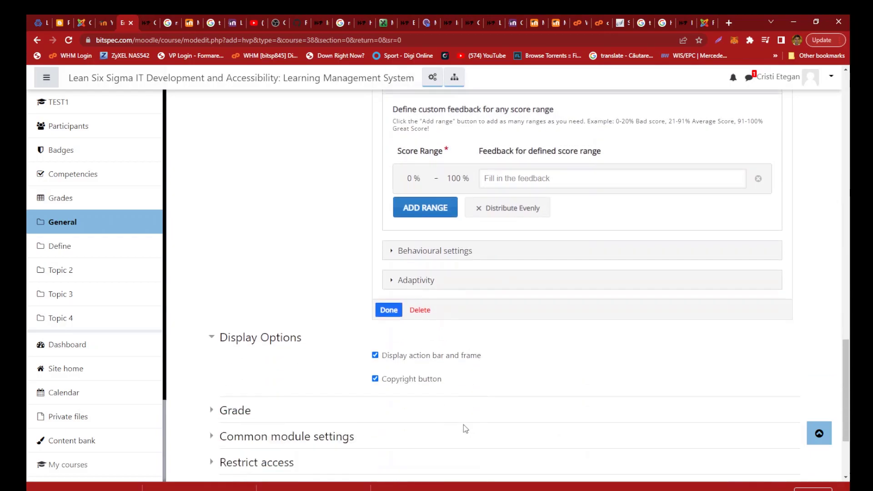
{"action": "left_click", "coordinate": [389, 281]}
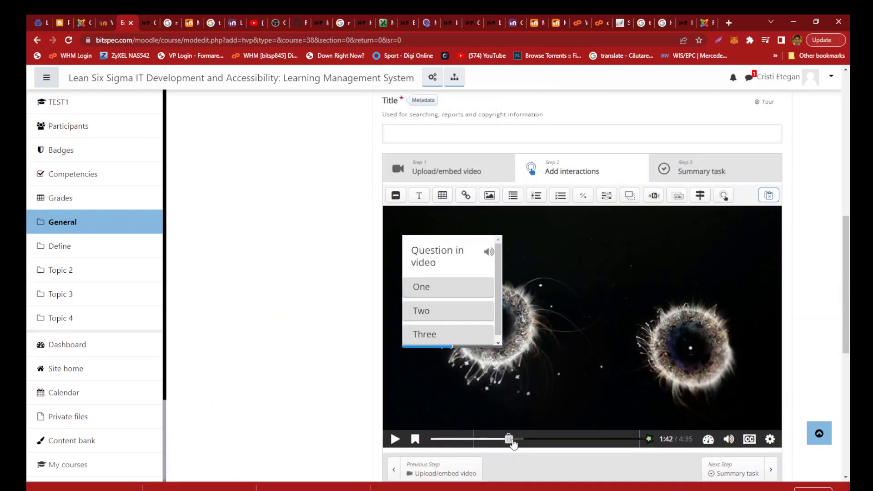
Advance the video to about 2:20 and place an Image interaction in the upper middle of the picture
{"action": "left_click_drag", "start_coordinate": [513, 443], "coordinate": [542, 444]}
{"action": "left_click", "coordinate": [634, 353]}
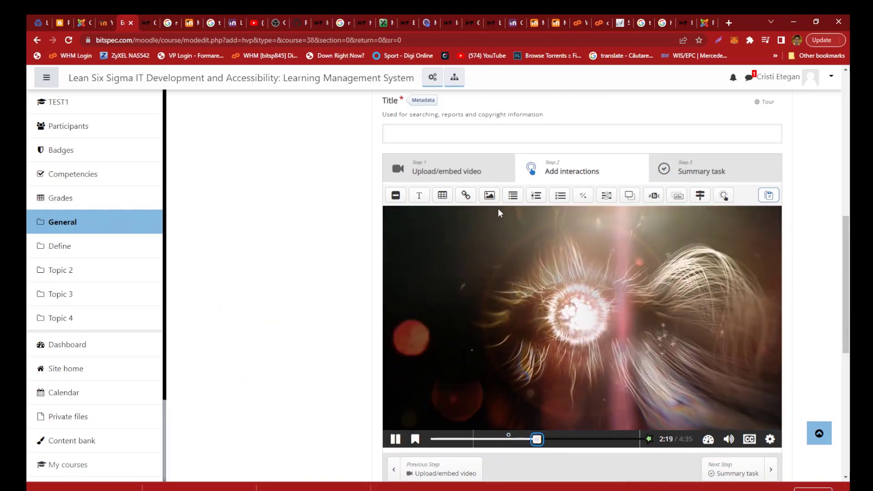
{"action": "left_click_drag", "start_coordinate": [490, 197], "coordinate": [550, 226]}
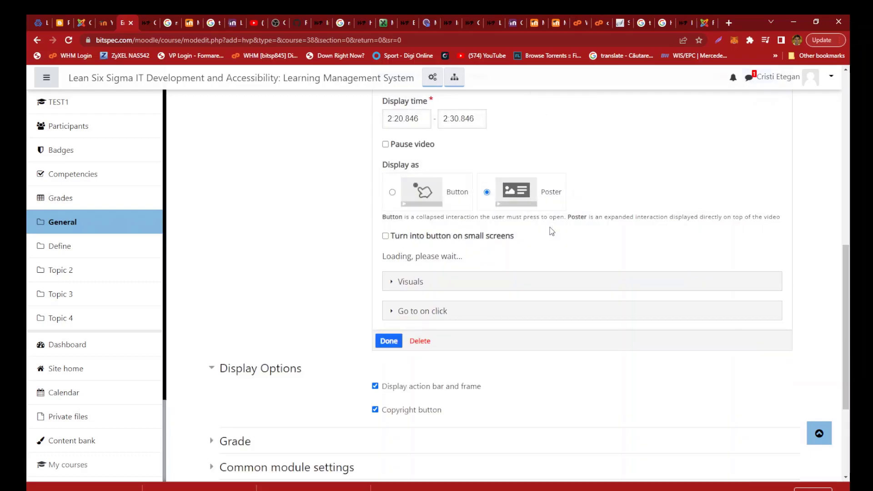
Display the image interaction as a button with the label "Click on this button to see the image"
{"action": "left_click", "coordinate": [393, 192]}
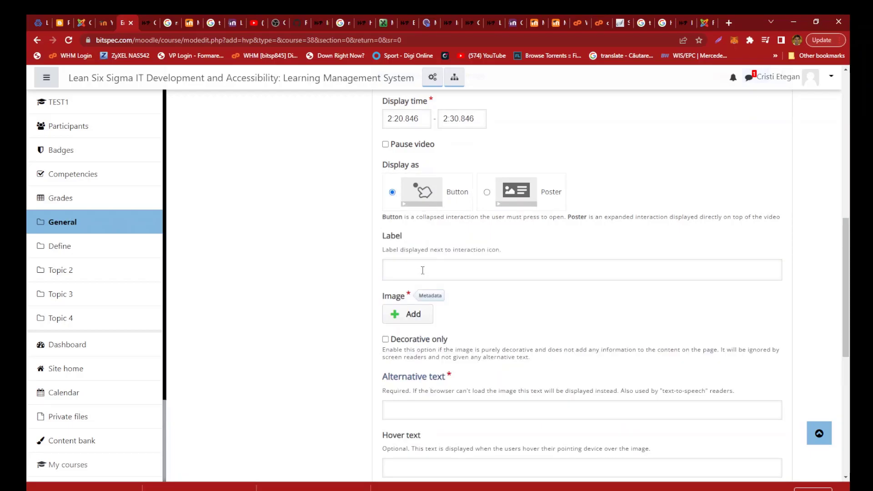
{"action": "left_click", "coordinate": [422, 270]}
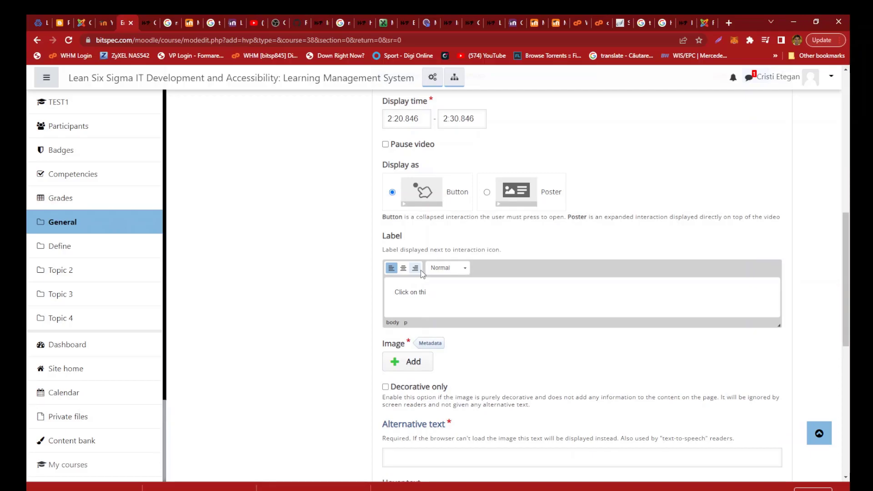
{"action": "type", "text": "on to see t"}
{"action": "type", "text": " he"}
{"action": "type", "text": " image"}
{"action": "type", "text": "t"}
Add the Lean Six Sigma logo picture to the image interaction and finish it without alternative or hover text
{"action": "left_click", "coordinate": [395, 361]}
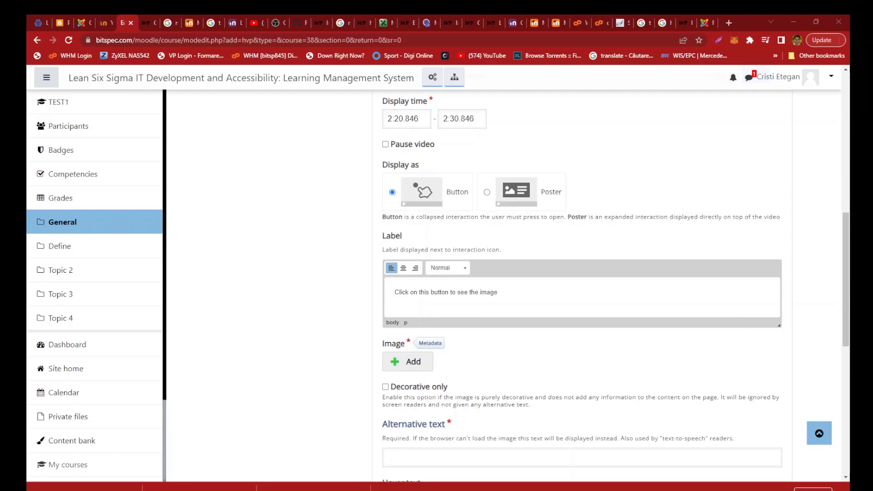
{"action": "left_click", "coordinate": [663, 441]}
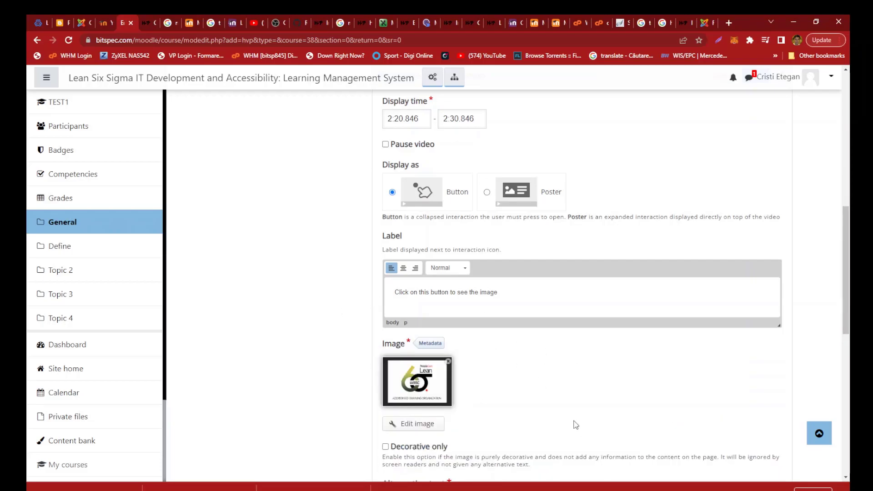
{"action": "scroll", "coordinate": [579, 425], "scroll_direction": "down", "scroll_amount": 4}
{"action": "scroll", "coordinate": [532, 392], "scroll_direction": "down", "scroll_amount": 2}
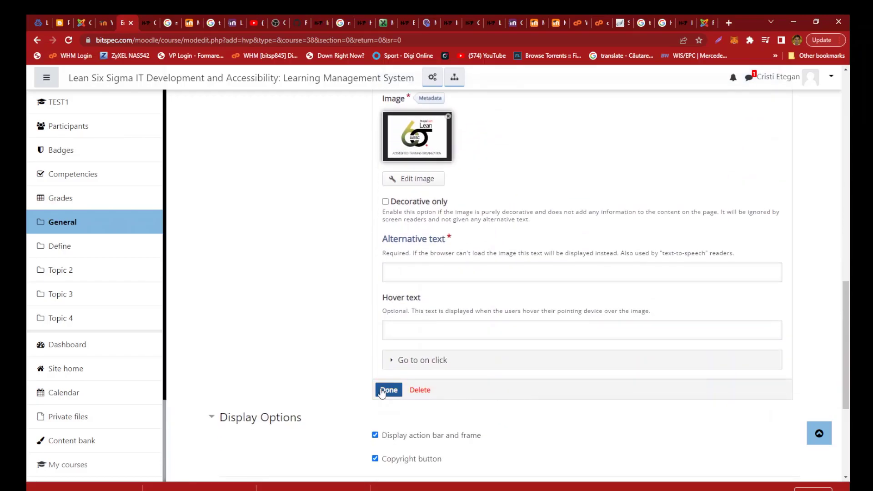
{"action": "left_click", "coordinate": [382, 392]}
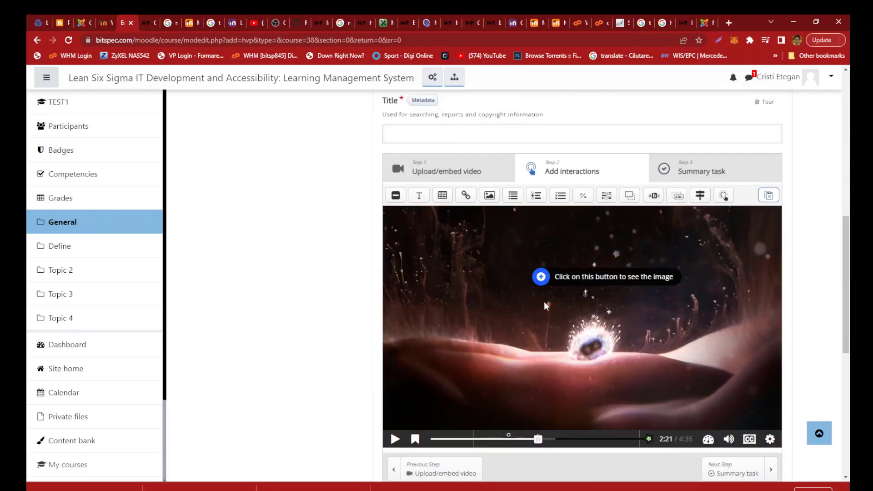
Move the image button to the lower part of the picture and advance the video to about 4:03
{"action": "left_click_drag", "start_coordinate": [545, 295], "coordinate": [618, 408]}
{"action": "left_click_drag", "start_coordinate": [542, 441], "coordinate": [618, 442]}
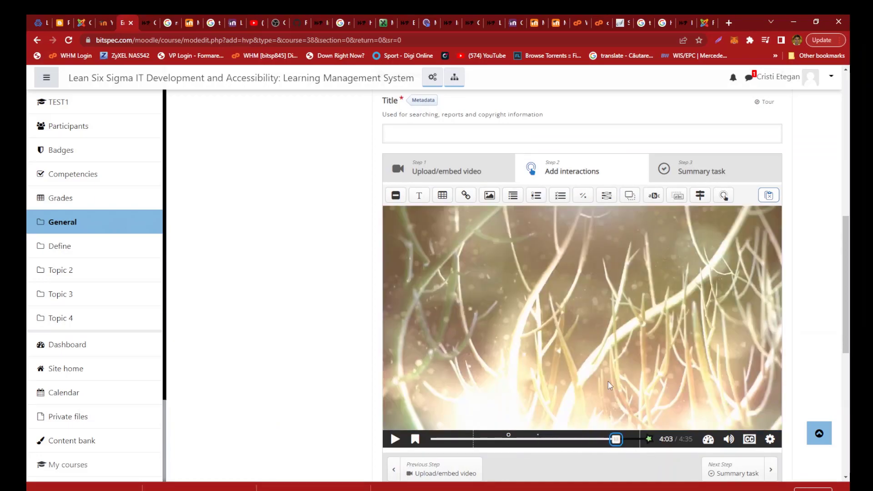
Open the summary task and enter "Final test" in its first statement
{"action": "left_click", "coordinate": [700, 171]}
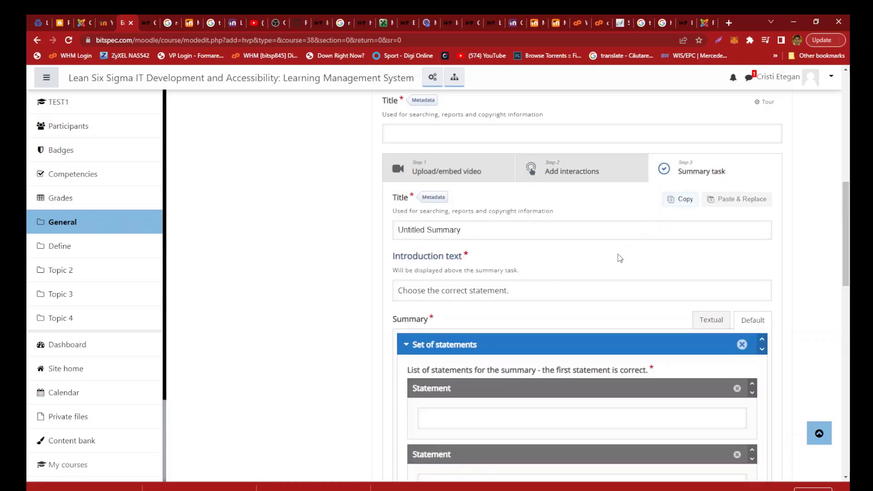
{"action": "left_click", "coordinate": [490, 418]}
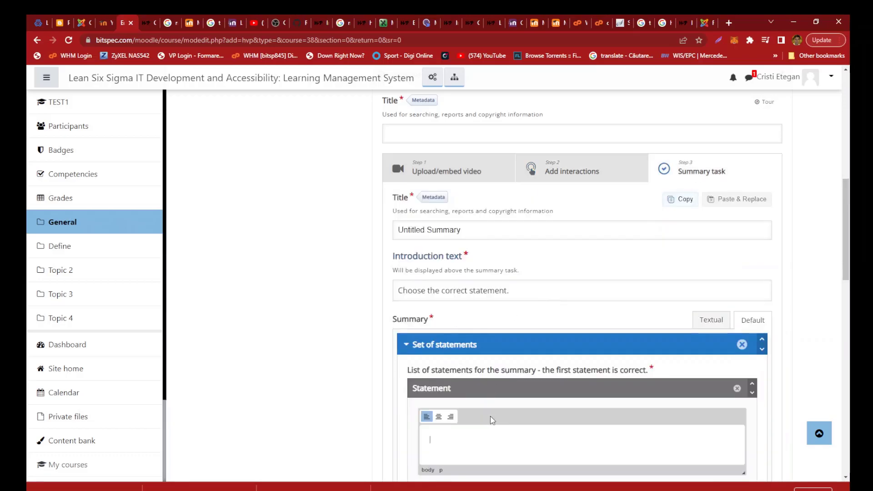
{"action": "type", "text": "Final test"}
{"action": "scroll", "coordinate": [682, 382], "scroll_direction": "down", "scroll_amount": 1}
{"action": "scroll", "coordinate": [691, 369], "scroll_direction": "down", "scroll_amount": 3}
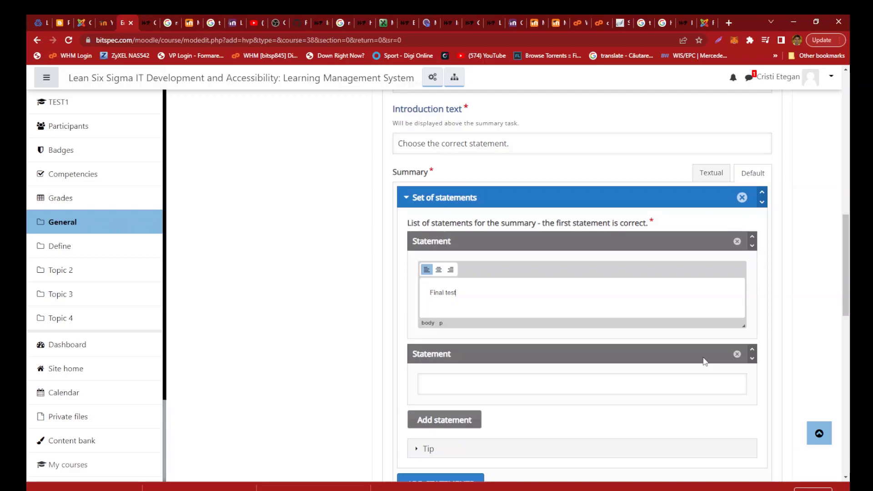
Move the text "Final test" out of the first statement and use it as the summary task's title instead of "Untitled Summary"
{"action": "left_click_drag", "start_coordinate": [484, 294], "coordinate": [424, 295]}
{"action": "key", "text": "ctrl+c"}
{"action": "key", "text": "BackSpace"}
{"action": "left_click", "coordinate": [482, 148]}
{"action": "scroll", "coordinate": [514, 168], "scroll_direction": "up", "scroll_amount": 2}
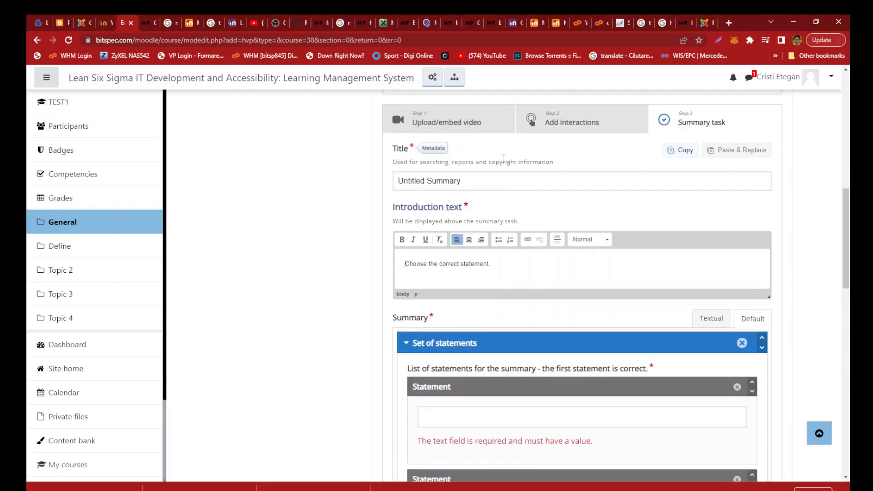
{"action": "left_click_drag", "start_coordinate": [475, 180], "coordinate": [348, 181]}
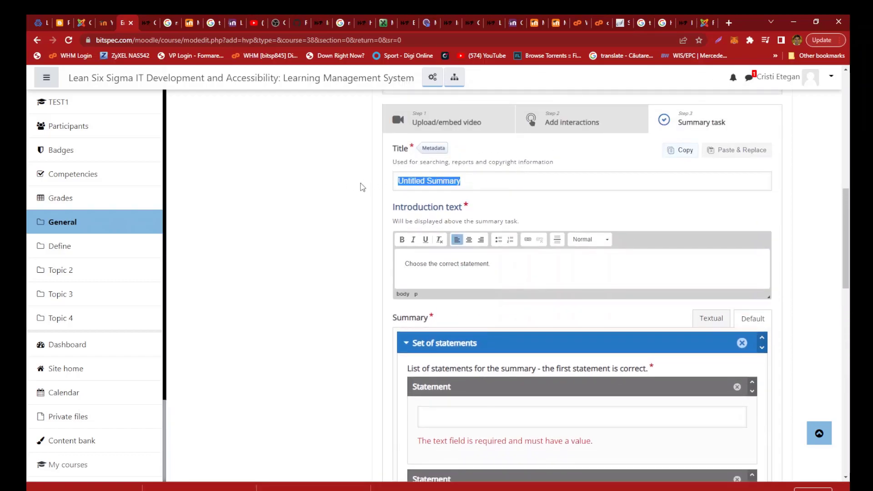
{"action": "key", "text": "ctrl+v"}
Fill the set of statements with "Zero" as the correct first statement, "one" as the second and an added third statement "two"
{"action": "scroll", "coordinate": [513, 346], "scroll_direction": "down", "scroll_amount": 1}
{"action": "left_click", "coordinate": [511, 358]}
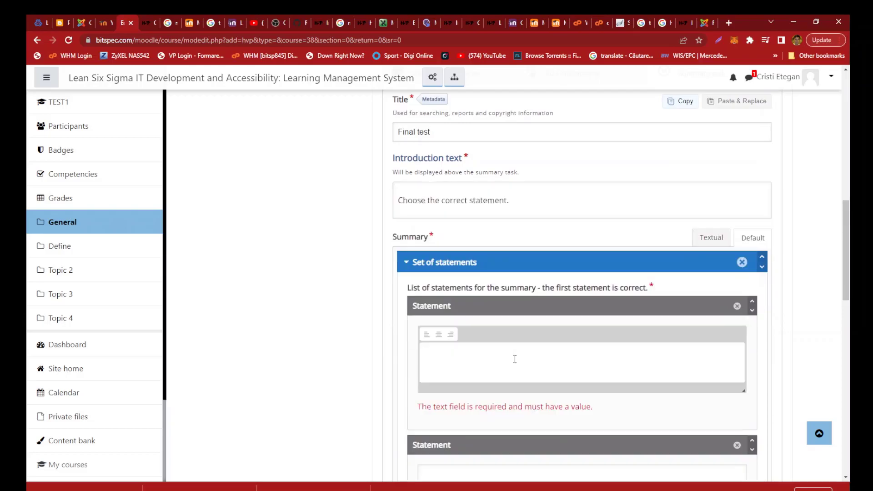
{"action": "type", "text": "Zero"}
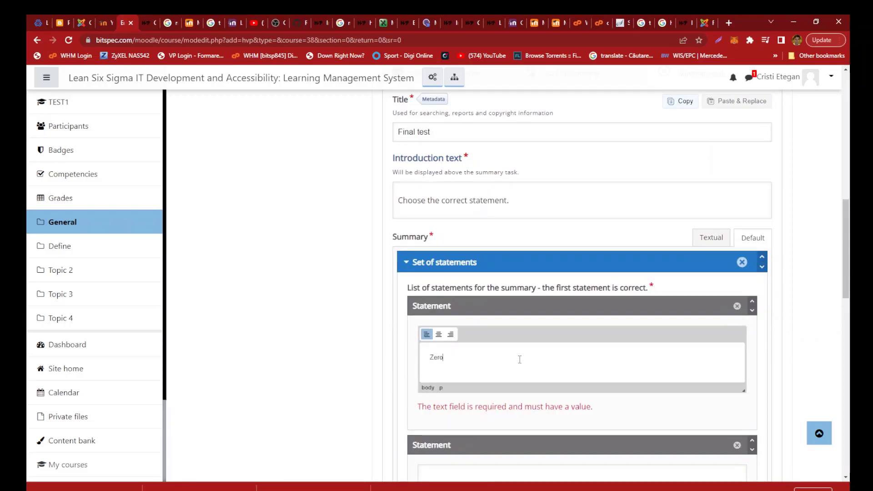
{"action": "scroll", "coordinate": [520, 359], "scroll_direction": "down", "scroll_amount": 1}
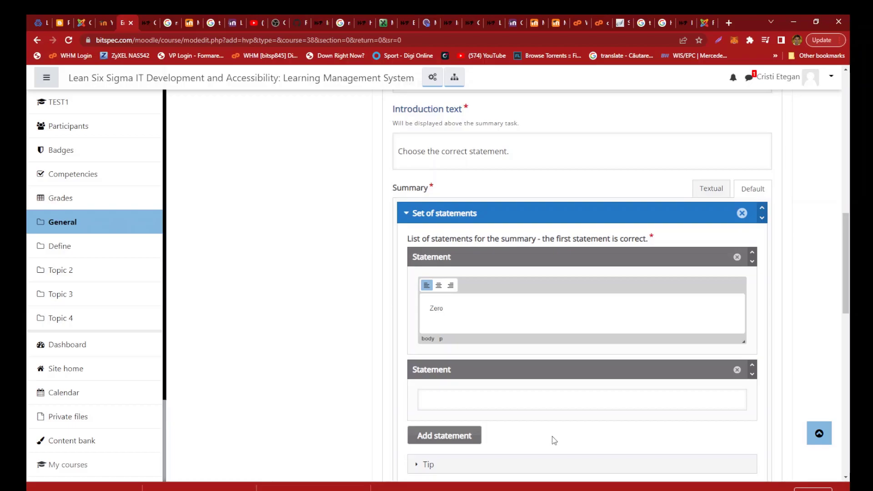
{"action": "left_click", "coordinate": [560, 405]}
{"action": "type", "text": "one"}
{"action": "scroll", "coordinate": [525, 417], "scroll_direction": "down", "scroll_amount": 1}
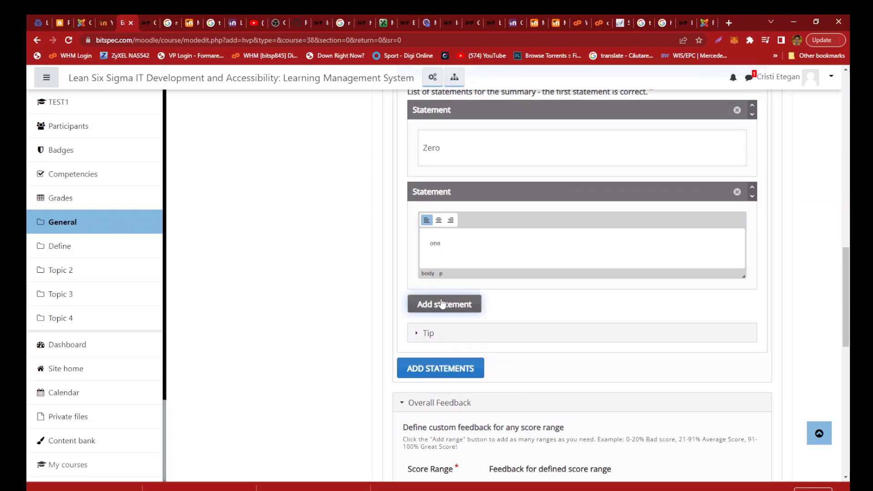
{"action": "left_click", "coordinate": [444, 305]}
{"action": "left_click", "coordinate": [481, 331]}
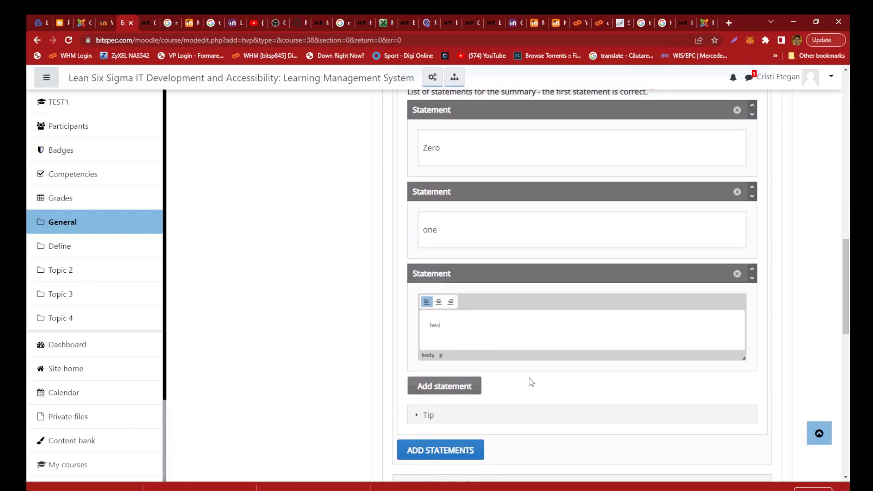
Try to save the interactive video activity and display it
{"action": "scroll", "coordinate": [583, 385], "scroll_direction": "down", "scroll_amount": 4}
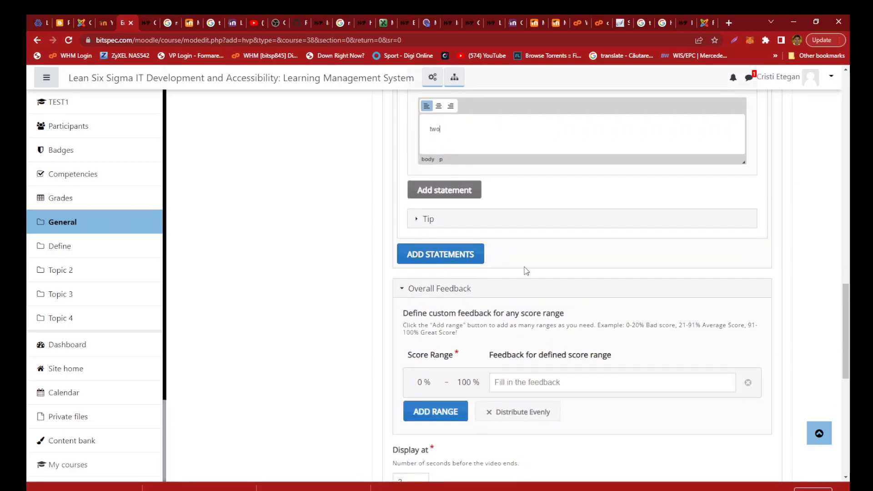
{"action": "scroll", "coordinate": [526, 271], "scroll_direction": "down", "scroll_amount": 2}
{"action": "scroll", "coordinate": [505, 312], "scroll_direction": "down", "scroll_amount": 6}
{"action": "left_click", "coordinate": [518, 441]}
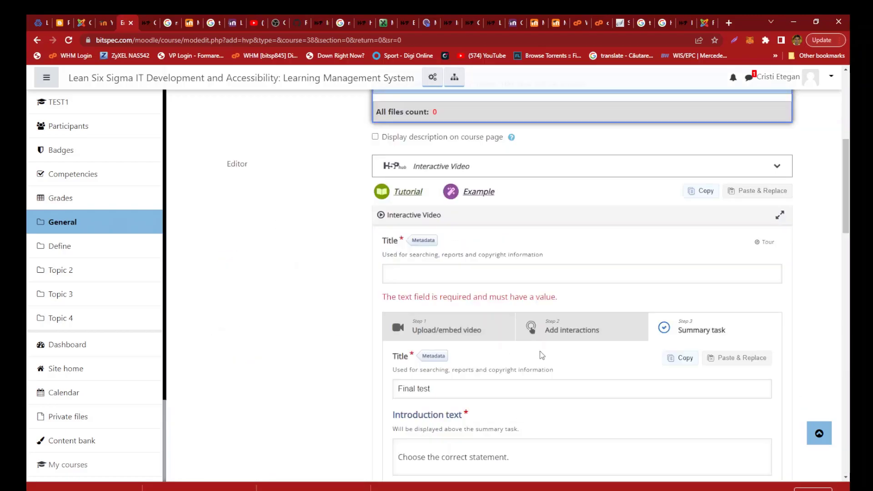
Title the interactive video "Video tutorial", then save and display the activity
{"action": "left_click", "coordinate": [456, 277]}
{"action": "type", "text": "Video tutorial"}
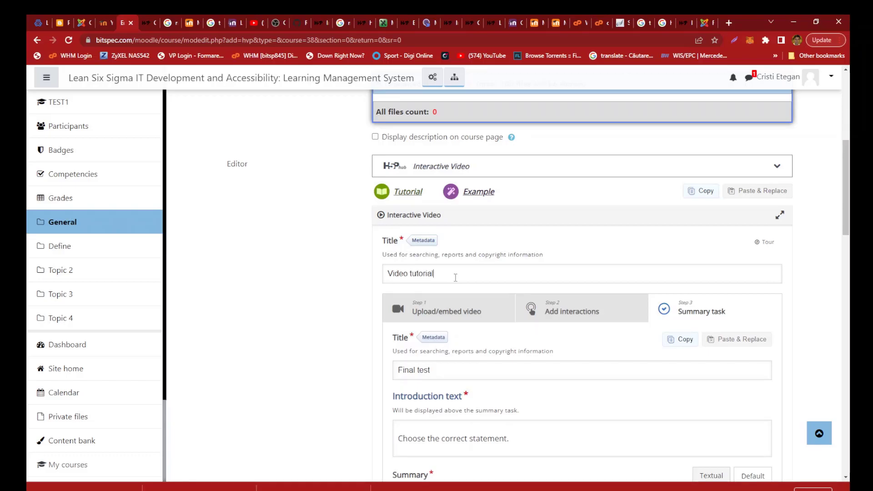
{"action": "scroll", "coordinate": [483, 253], "scroll_direction": "down", "scroll_amount": 15}
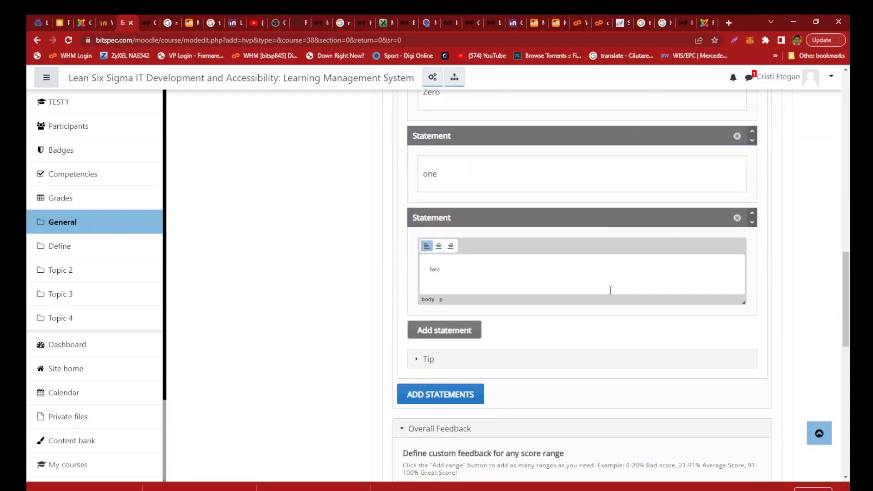
{"action": "scroll", "coordinate": [637, 327], "scroll_direction": "down", "scroll_amount": 8}
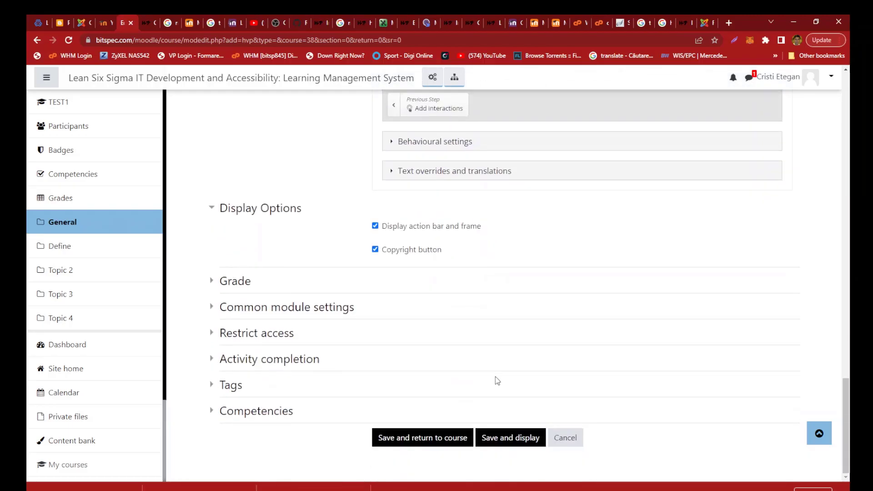
{"action": "left_click", "coordinate": [511, 439]}
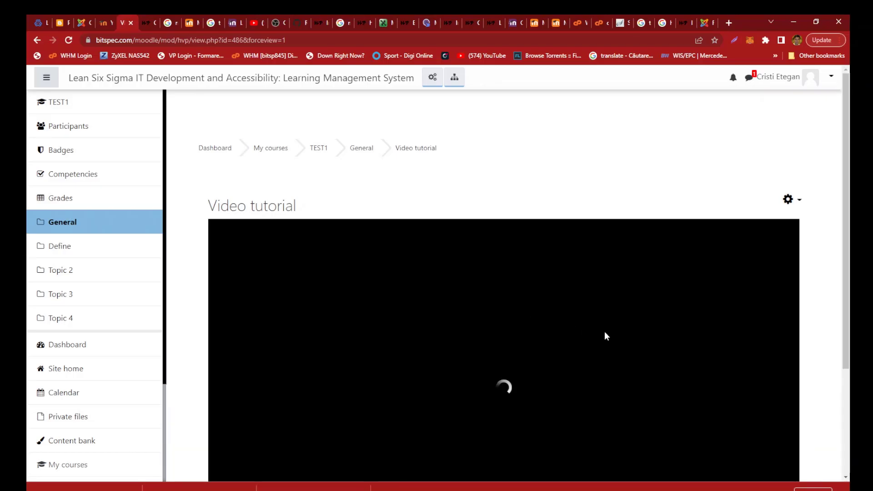
Play the published interactive video and jump to its "Sun" bookmark
{"action": "scroll", "coordinate": [605, 332], "scroll_direction": "down", "scroll_amount": 2}
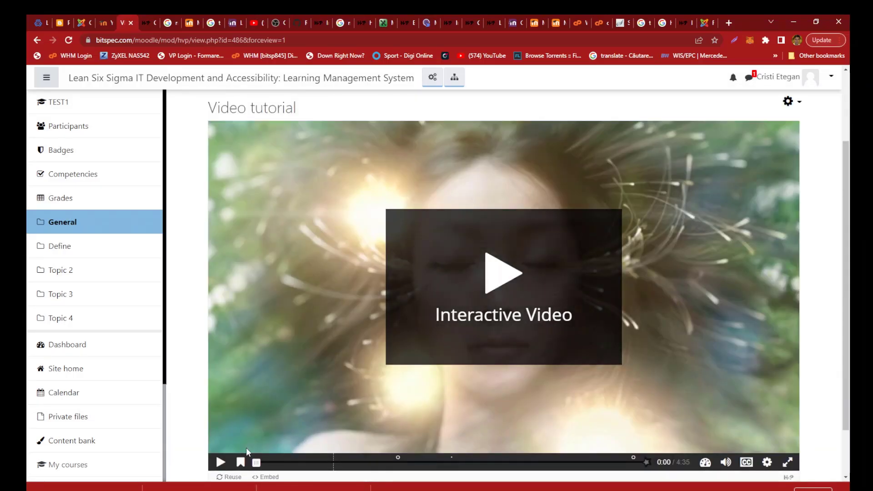
{"action": "left_click", "coordinate": [466, 419]}
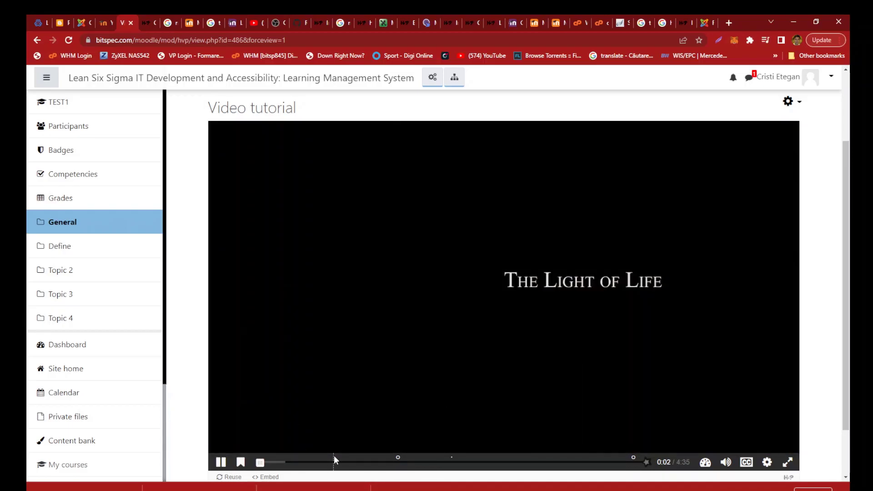
{"action": "left_click", "coordinate": [241, 463]}
{"action": "left_click", "coordinate": [232, 443]}
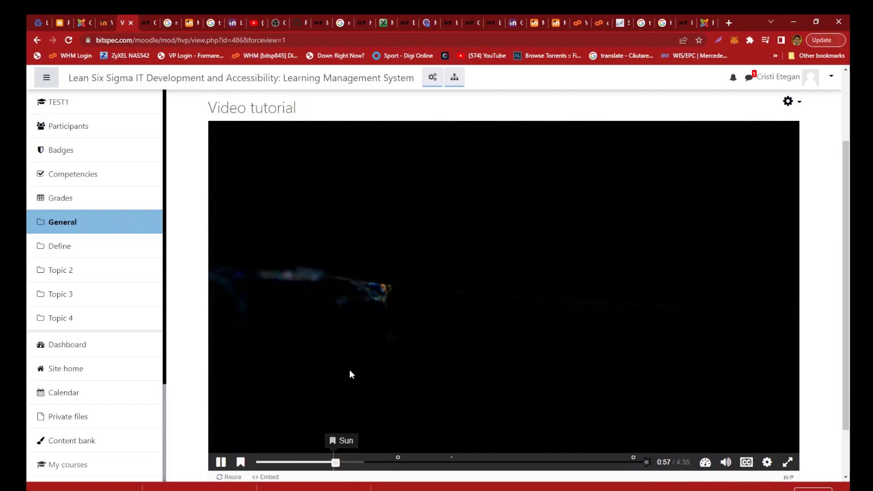
Skip forward to the question at 1:42, answer it with "Two" and mute the video
{"action": "left_click", "coordinate": [383, 462]}
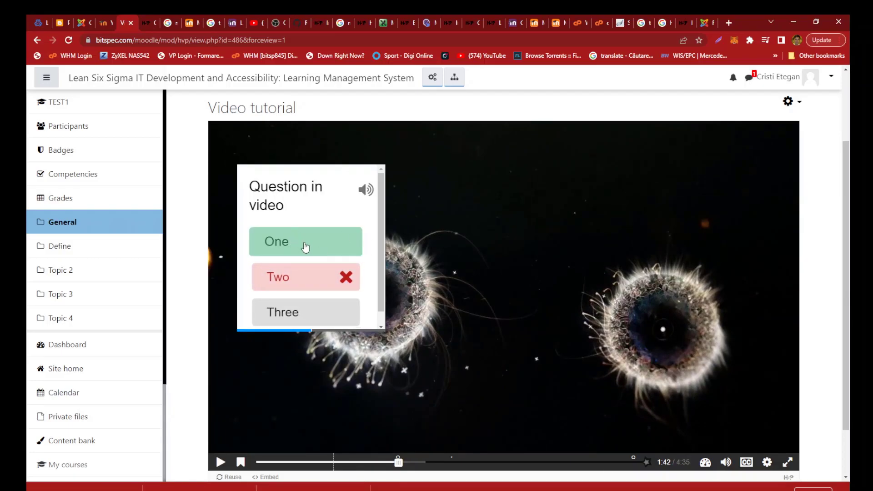
{"action": "left_click", "coordinate": [351, 282]}
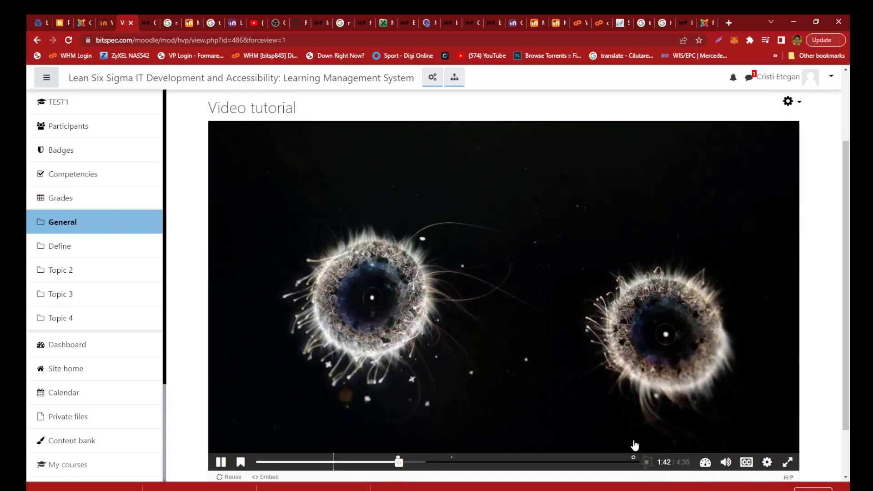
{"action": "left_click", "coordinate": [726, 462]}
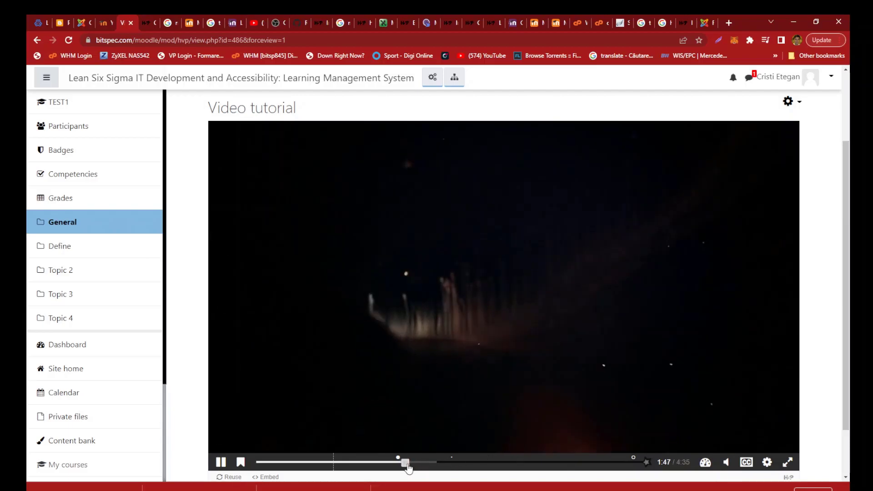
Advance the video to the image button at about 2:21, open its image and close it again
{"action": "left_click_drag", "start_coordinate": [404, 462], "coordinate": [439, 463]}
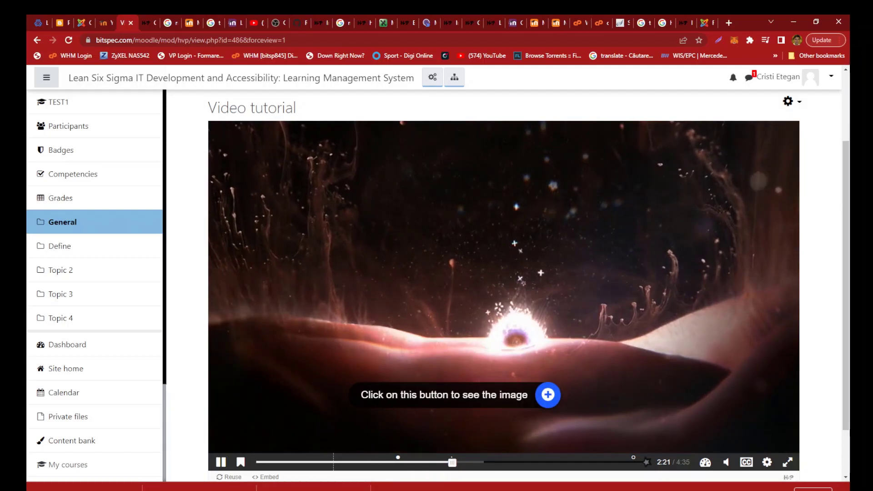
{"action": "left_click", "coordinate": [548, 396]}
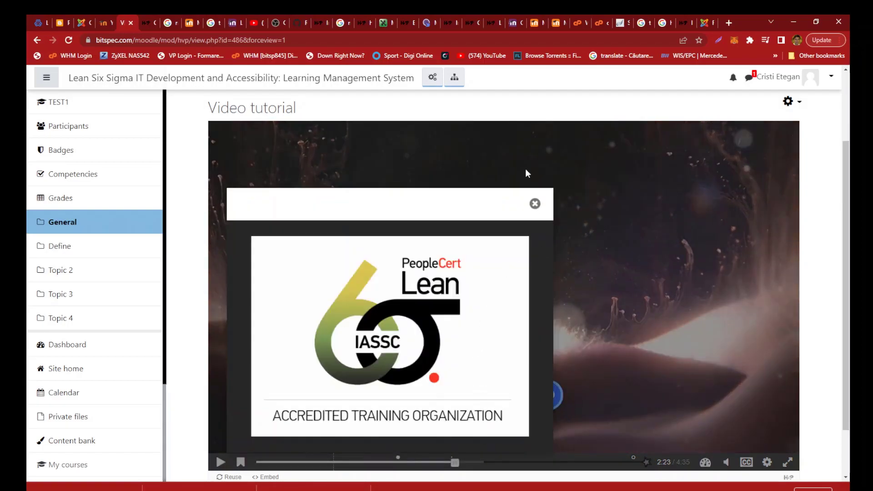
{"action": "left_click", "coordinate": [536, 205]}
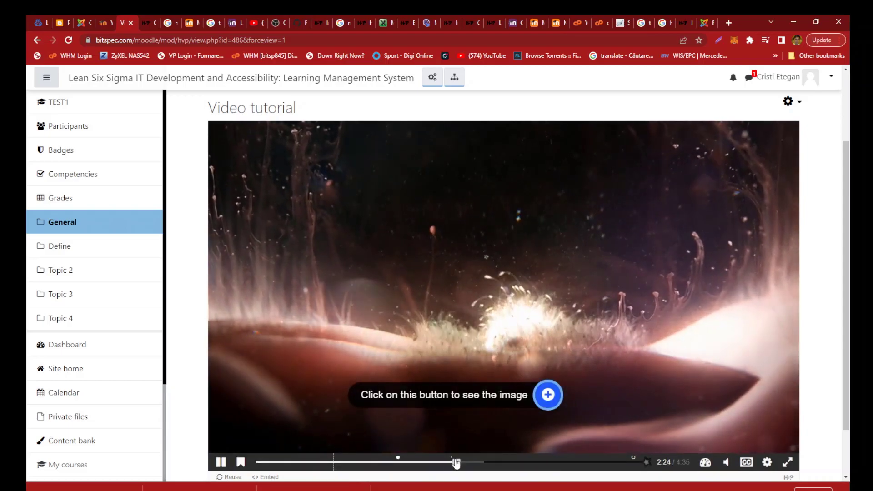
Skip to the end of the video and open the summary dialog
{"action": "left_click", "coordinate": [516, 463]}
{"action": "left_click", "coordinate": [569, 463]}
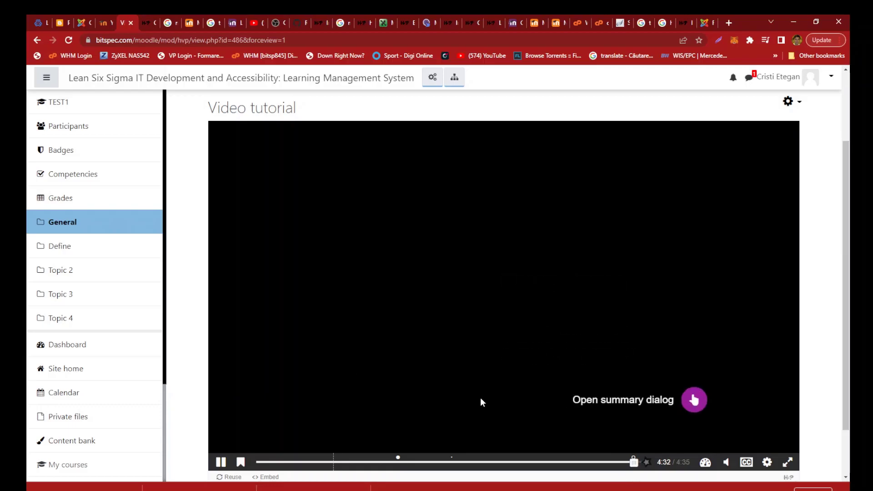
{"action": "left_click", "coordinate": [696, 401]}
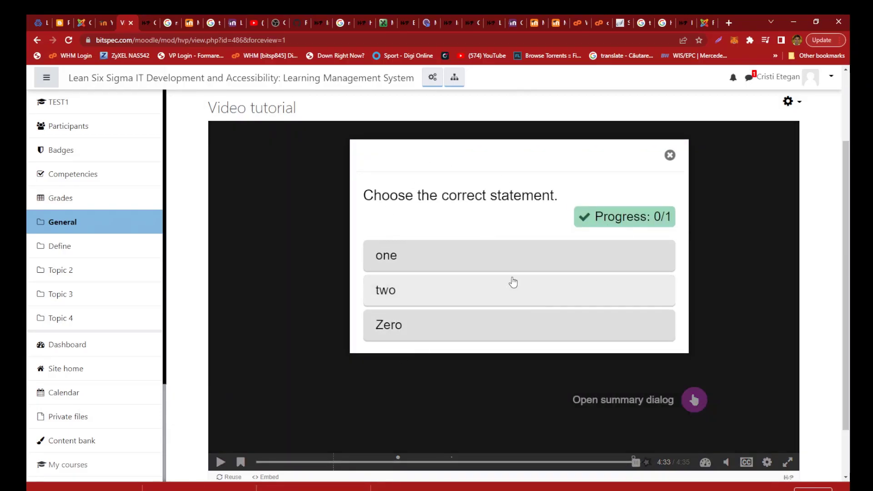
Answer the summary with "Zero", continue to the answered questions and select "Test in video"
{"action": "left_click", "coordinate": [411, 331]}
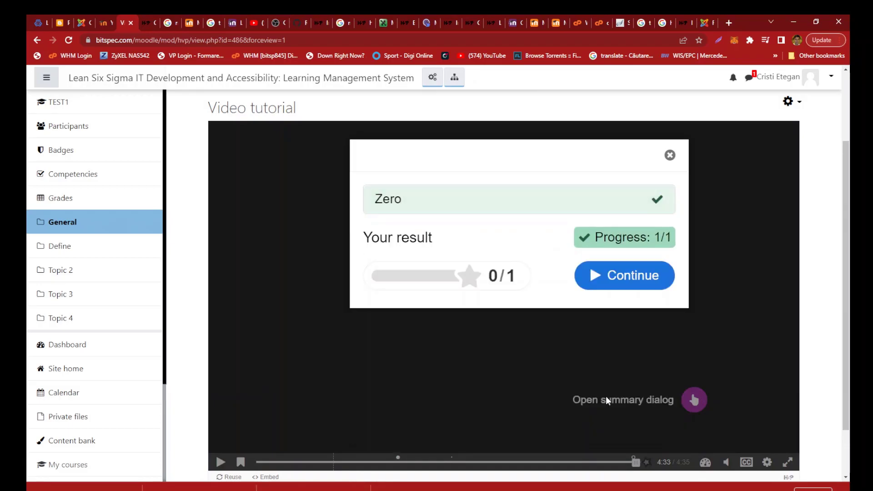
{"action": "left_click", "coordinate": [625, 291]}
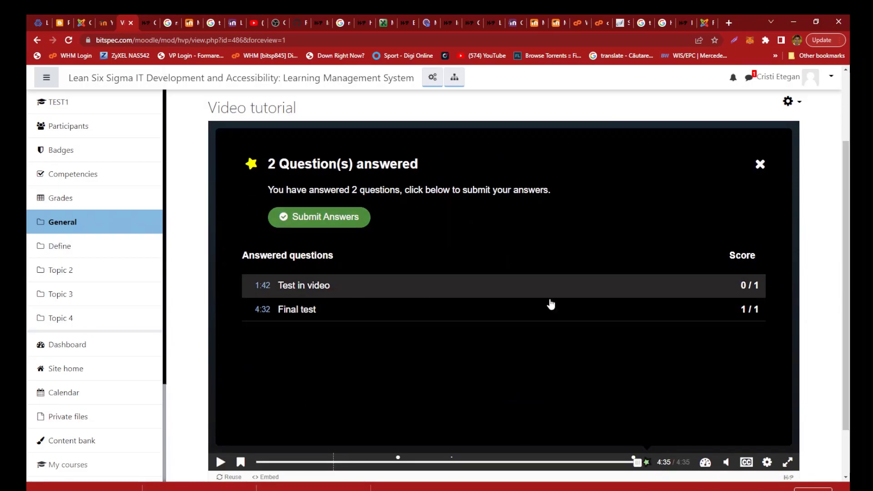
{"action": "left_click", "coordinate": [312, 288]}
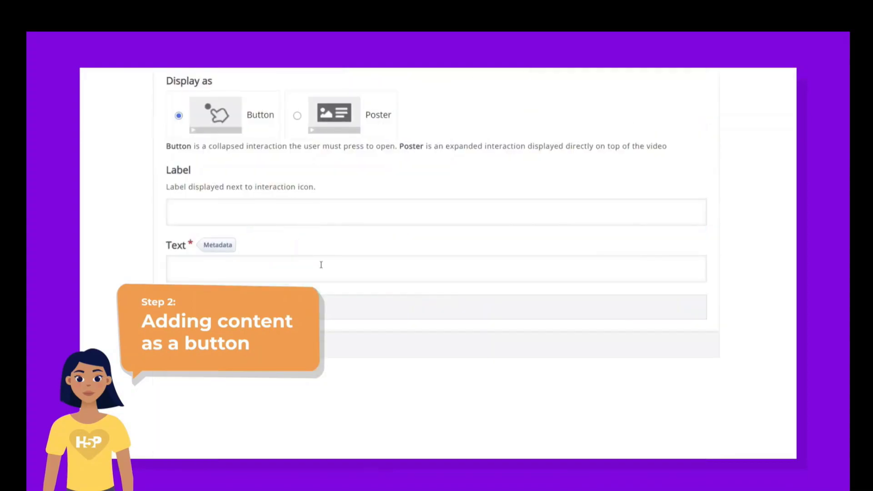
Give the button-style text interaction a description of the tiger as the largest cat, label it "Tiger" and finish it
{"action": "left_click", "coordinate": [286, 275]}
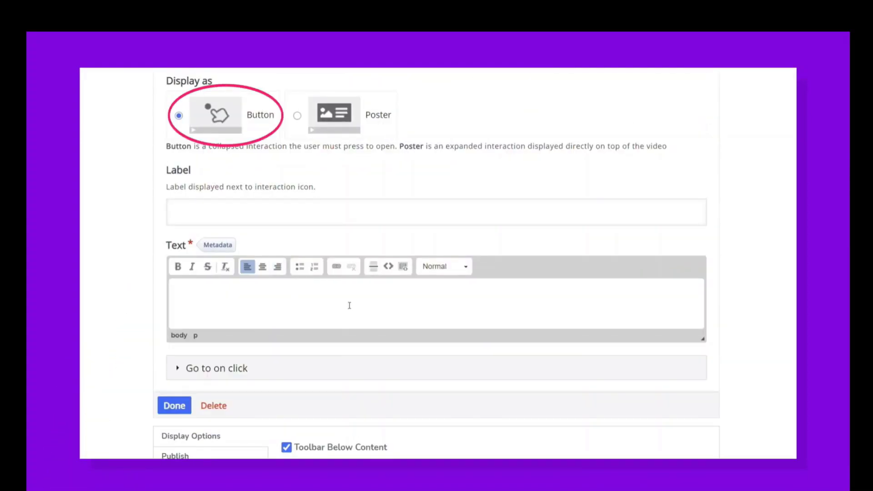
{"action": "type", "text": "The tiger is the largest of the cats. Like lions, tigers are very strong and fierce hunters. Tigers are found in the wild only in parts of Russia, China, and South and Southeast Asia. They live in forests, grasslands, and swamps. The scientific name of the tiger is Panthera tigris."}
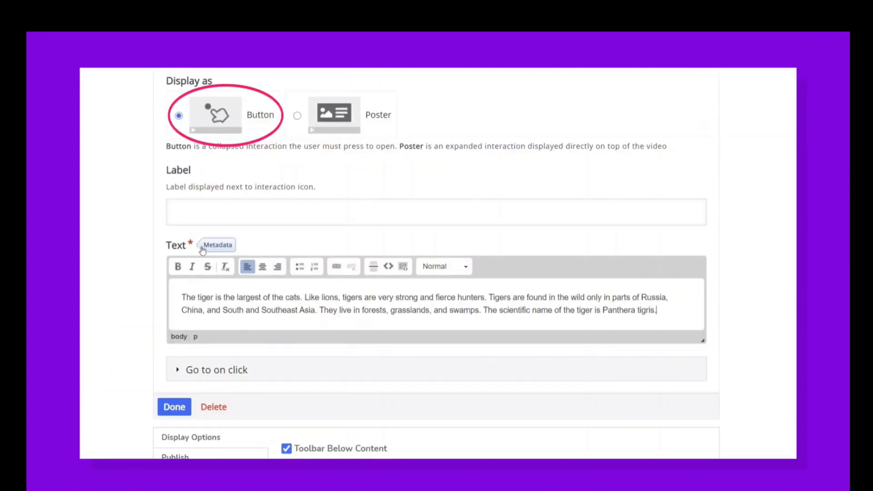
{"action": "left_click", "coordinate": [204, 223]}
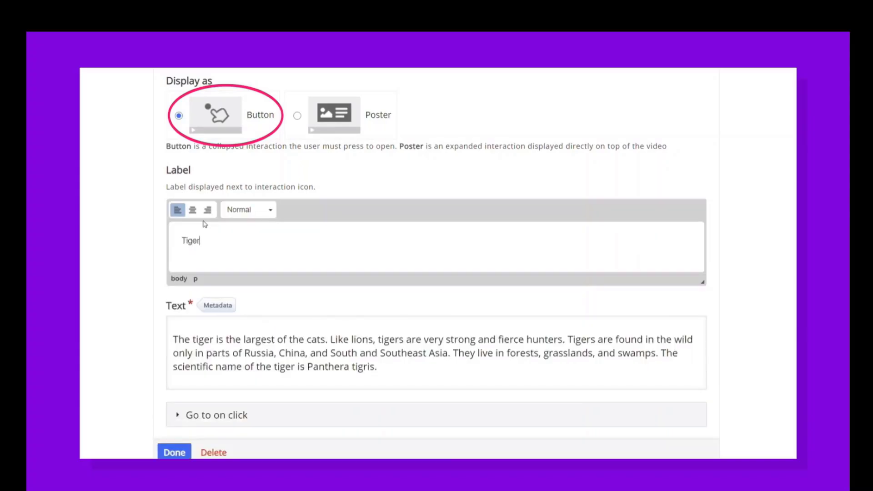
{"action": "left_click", "coordinate": [181, 451]}
{"action": "scroll", "coordinate": [257, 371], "scroll_direction": "down", "scroll_amount": 3}
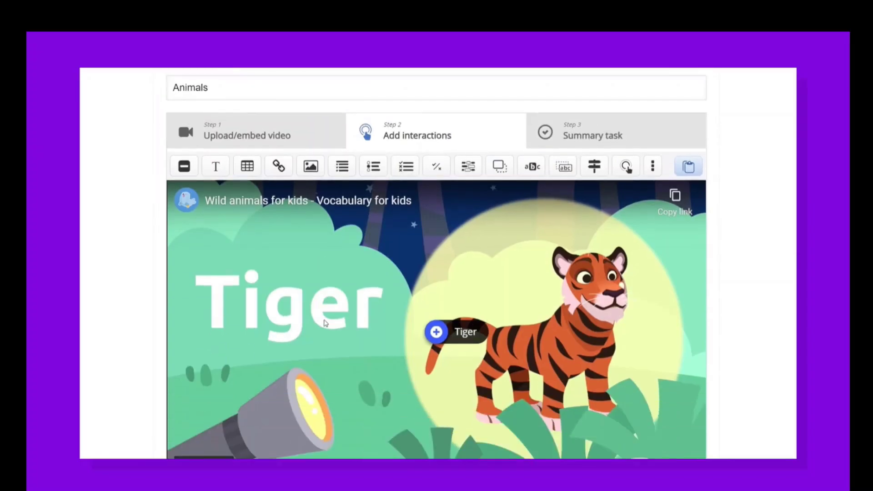
Move the "Tiger" button up and to the left in the video frame, and place a Multiple Choice interaction on the video
{"action": "scroll", "coordinate": [429, 340], "scroll_direction": "down", "scroll_amount": 3}
{"action": "left_click_drag", "start_coordinate": [458, 236], "coordinate": [304, 164]}
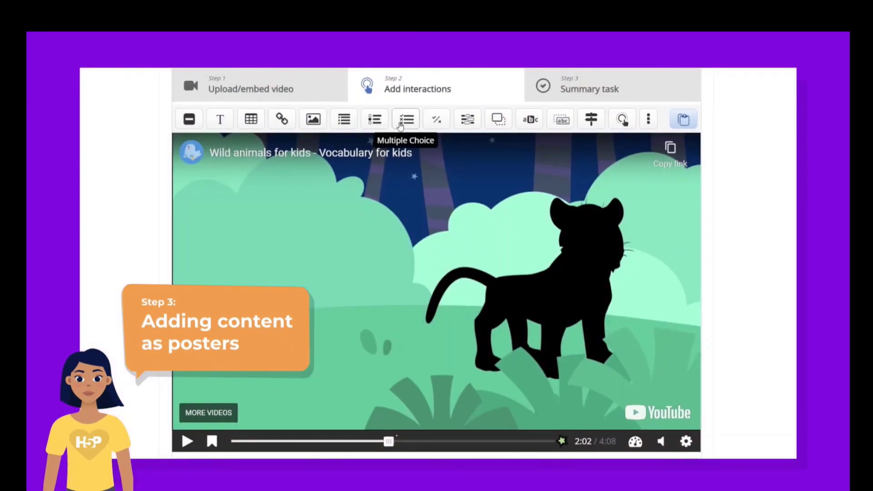
{"action": "left_click_drag", "start_coordinate": [403, 124], "coordinate": [298, 259]}
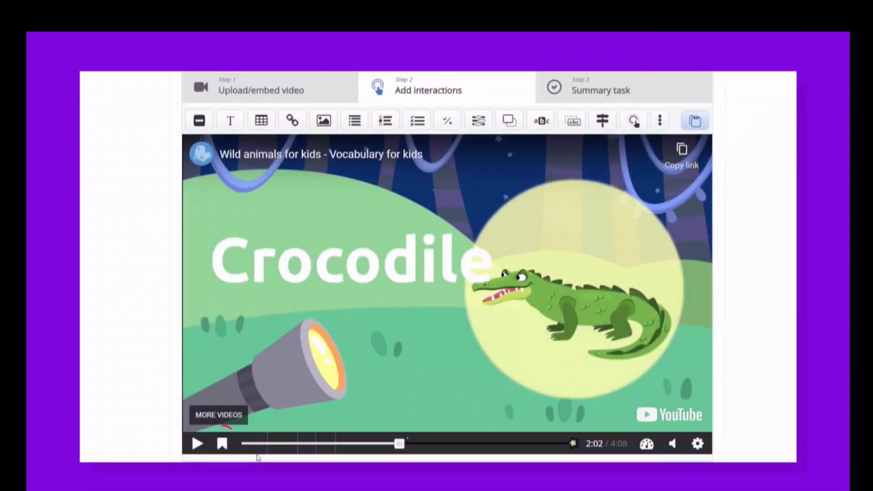
Add a bookmark named "Crocodile" at 1:25 in the video
{"action": "left_click", "coordinate": [223, 439]}
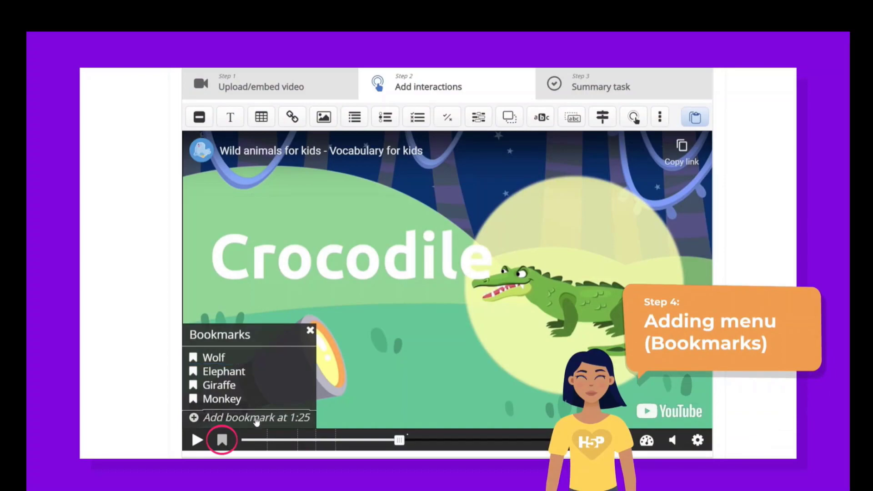
{"action": "left_click", "coordinate": [256, 419]}
{"action": "type", "text": "Crocodil"}
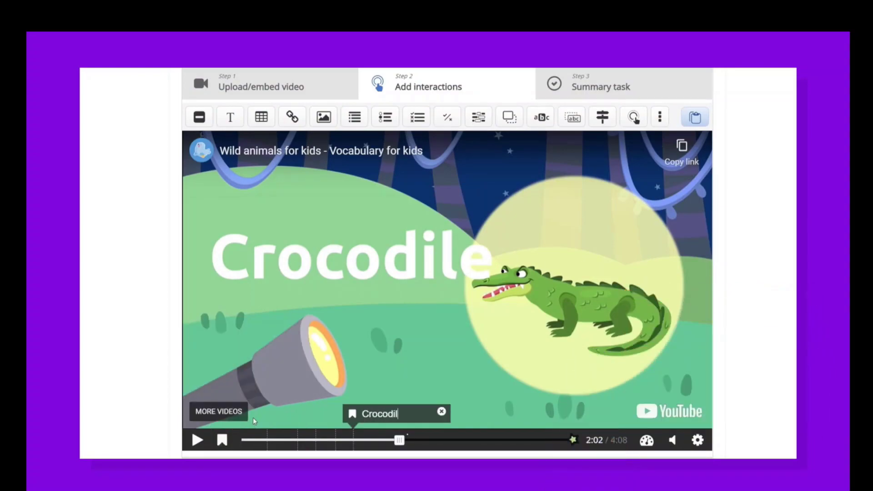
{"action": "type", "text": "e"}
{"action": "key", "text": "Return"}
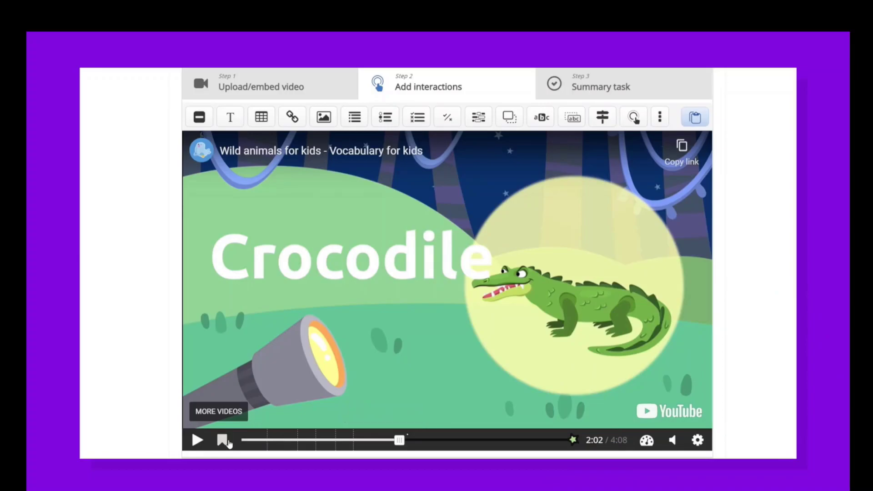
Jump to the "Elephant" bookmark and after it to the "Giraffe" bookmark
{"action": "left_click", "coordinate": [232, 442]}
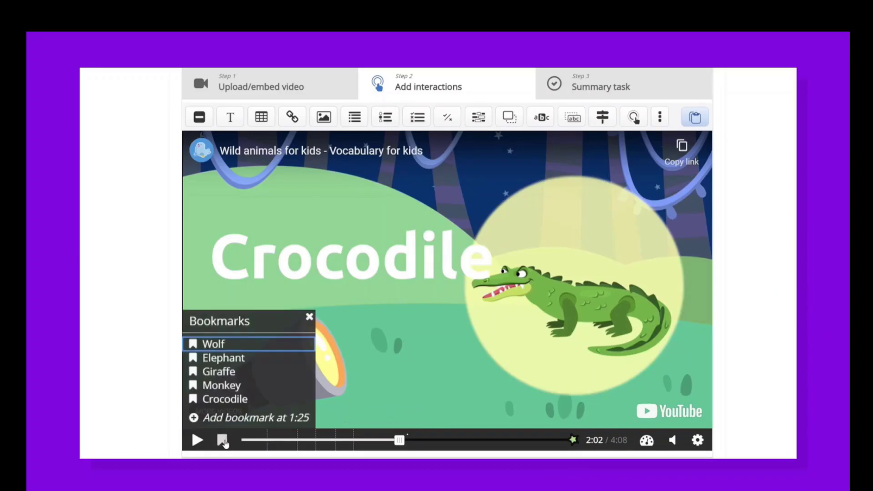
{"action": "left_click", "coordinate": [230, 360]}
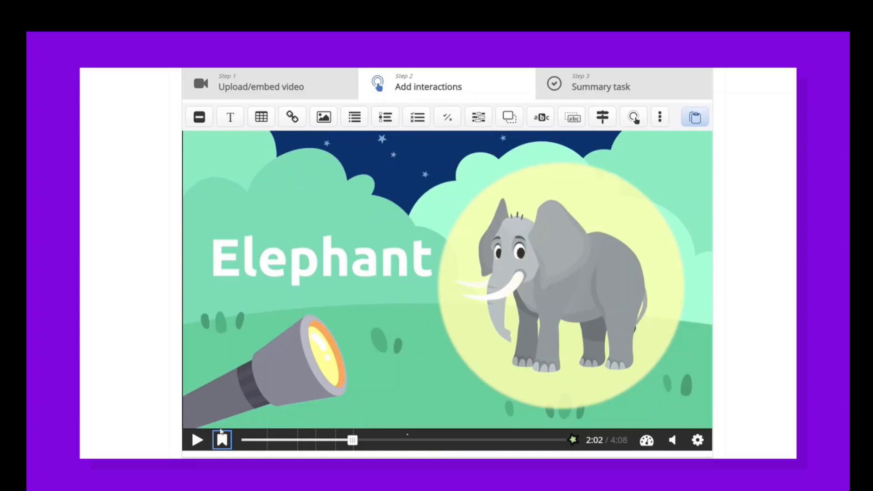
{"action": "left_click", "coordinate": [221, 440]}
{"action": "left_click", "coordinate": [225, 373]}
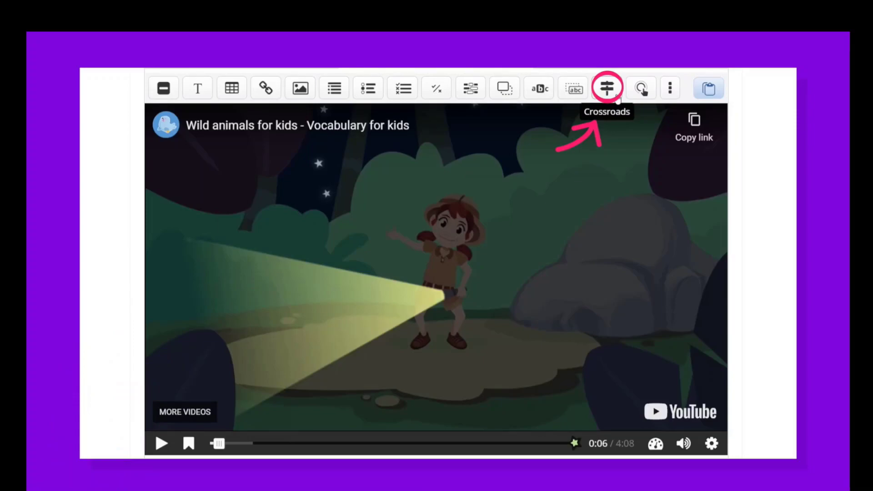
Add a Crossroads interaction asking "I want to learn more about..." with choices "Gorillas" (going to 1:39), "Dogs" and "Tigers", and enlarge its box
{"action": "left_click", "coordinate": [617, 98]}
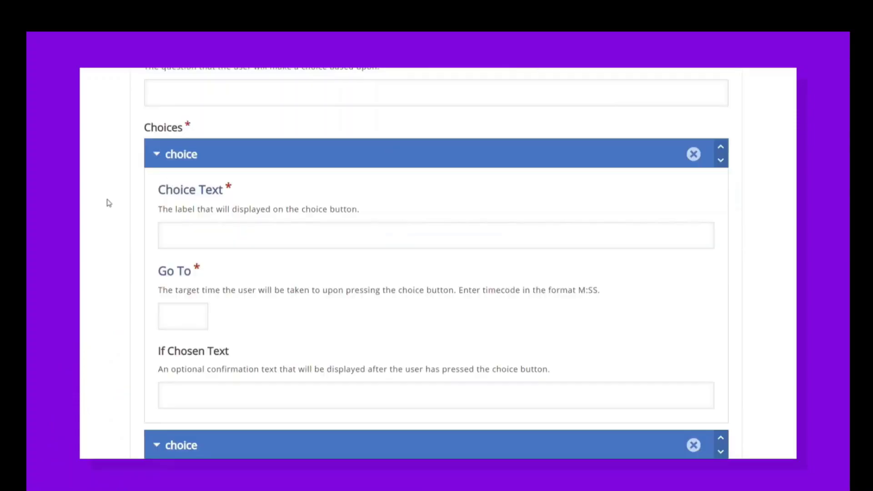
{"action": "type", "text": "want to learn more about..."}
{"action": "left_click", "coordinate": [194, 234]}
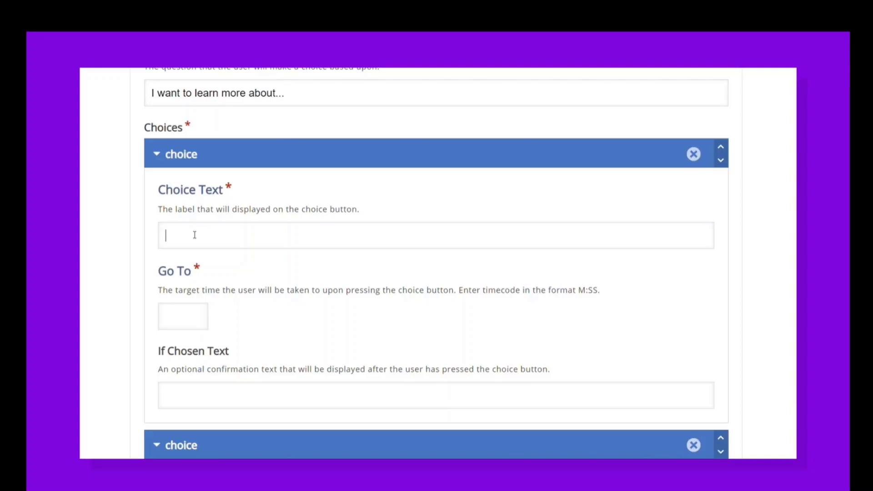
{"action": "type", "text": "Gorillas"}
{"action": "left_click", "coordinate": [194, 321]}
{"action": "type", "text": "1:39"}
{"action": "scroll", "coordinate": [194, 321], "scroll_direction": "down", "scroll_amount": 4}
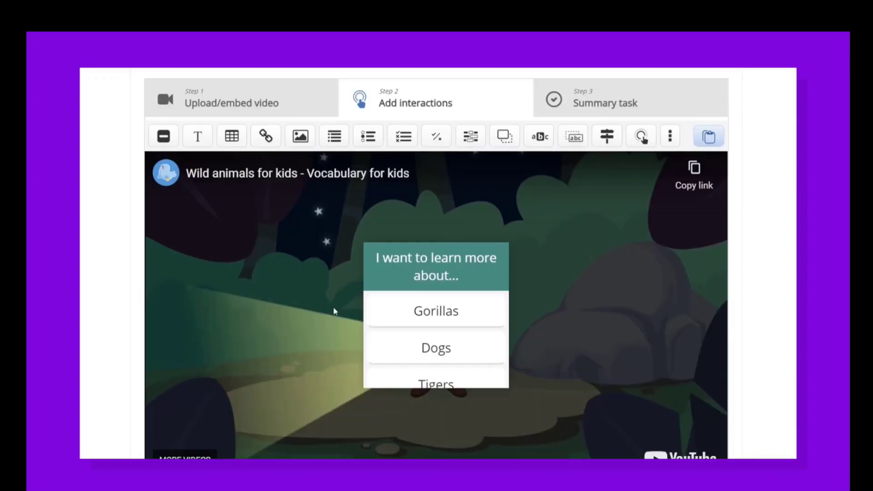
{"action": "left_click", "coordinate": [460, 398]}
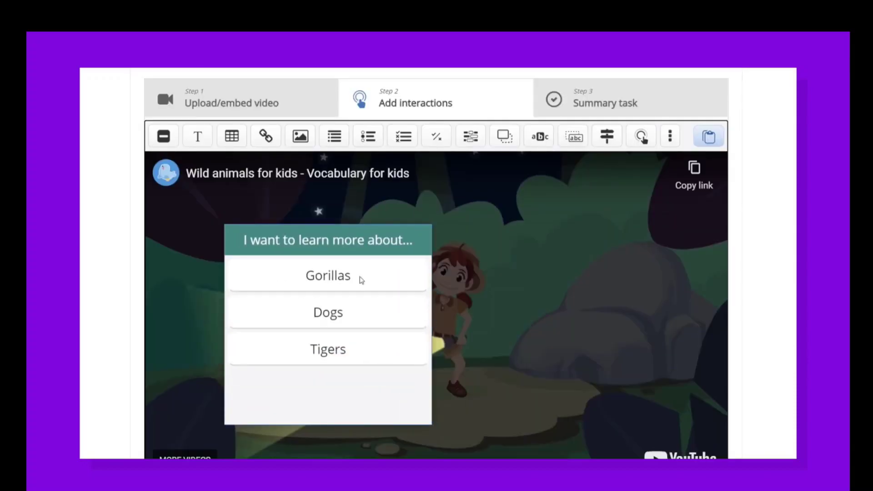